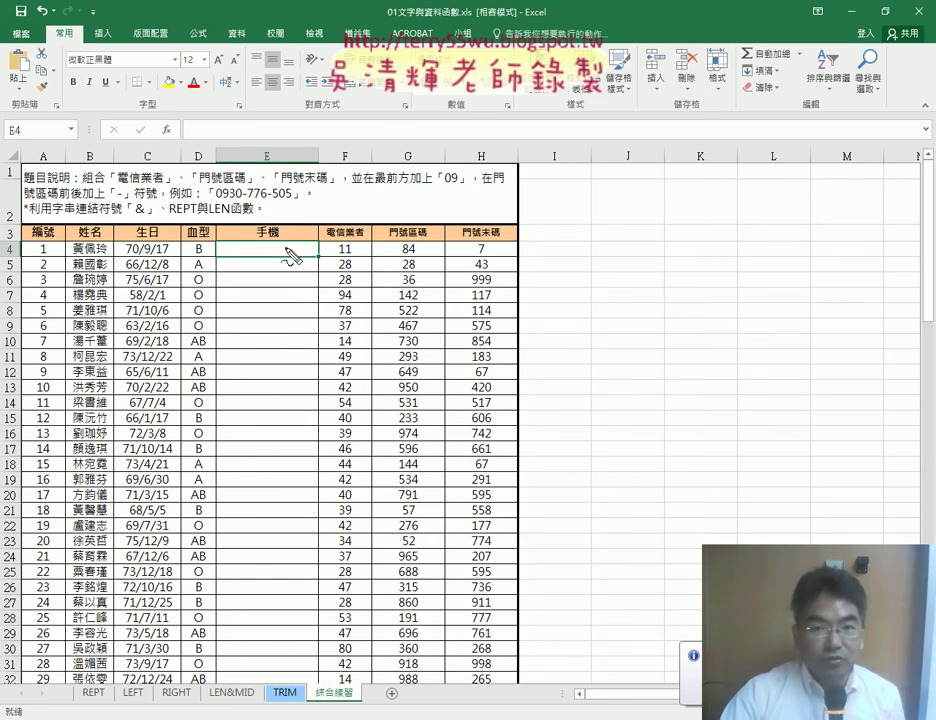
# Mark up the example phone number, target cell E4 and its 9 and 00 parts with the pen, then clear the marks.
pyautogui.moveTo(211, 200)
pyautogui.mouseDown()
pyautogui.moveTo(293, 188)
pyautogui.moveTo(215, 204)
pyautogui.mouseUp()
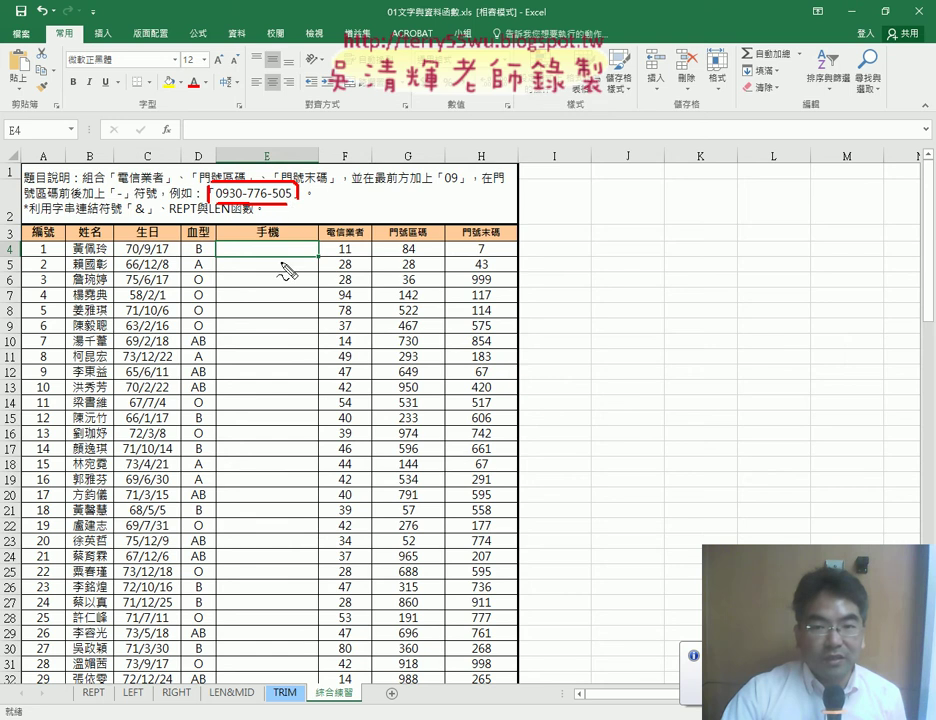
pyautogui.moveTo(224, 240)
pyautogui.mouseDown()
pyautogui.moveTo(221, 259)
pyautogui.moveTo(310, 241)
pyautogui.moveTo(394, 252)
pyautogui.moveTo(441, 246)
pyautogui.moveTo(456, 258)
pyautogui.moveTo(470, 245)
pyautogui.mouseUp()
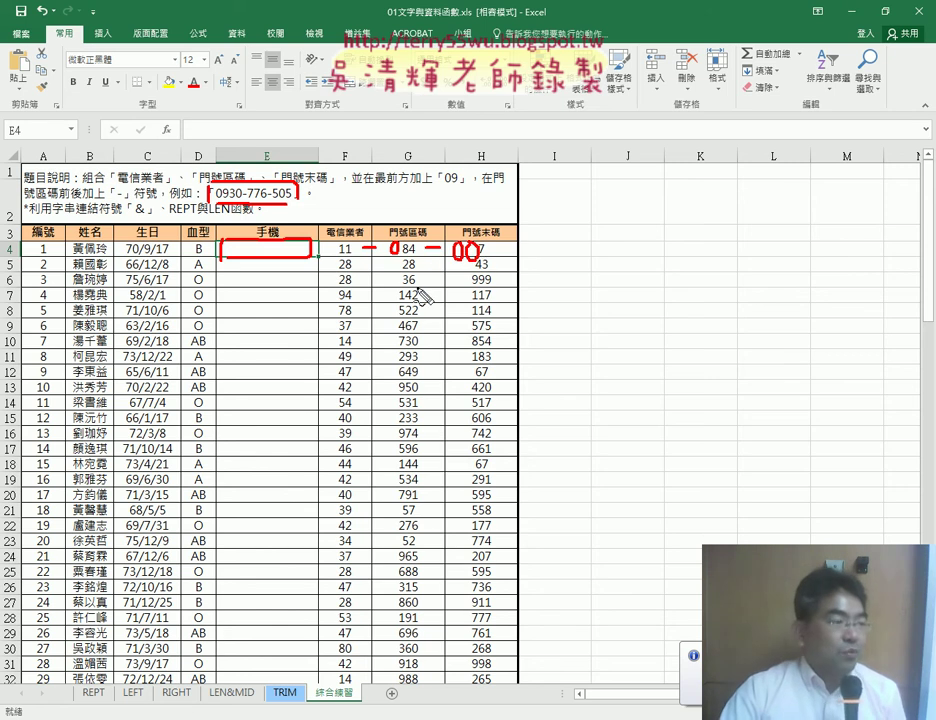
pyautogui.moveTo(399, 245); pyautogui.dragTo(396, 258)
pyautogui.moveTo(452, 265); pyautogui.dragTo(478, 265)
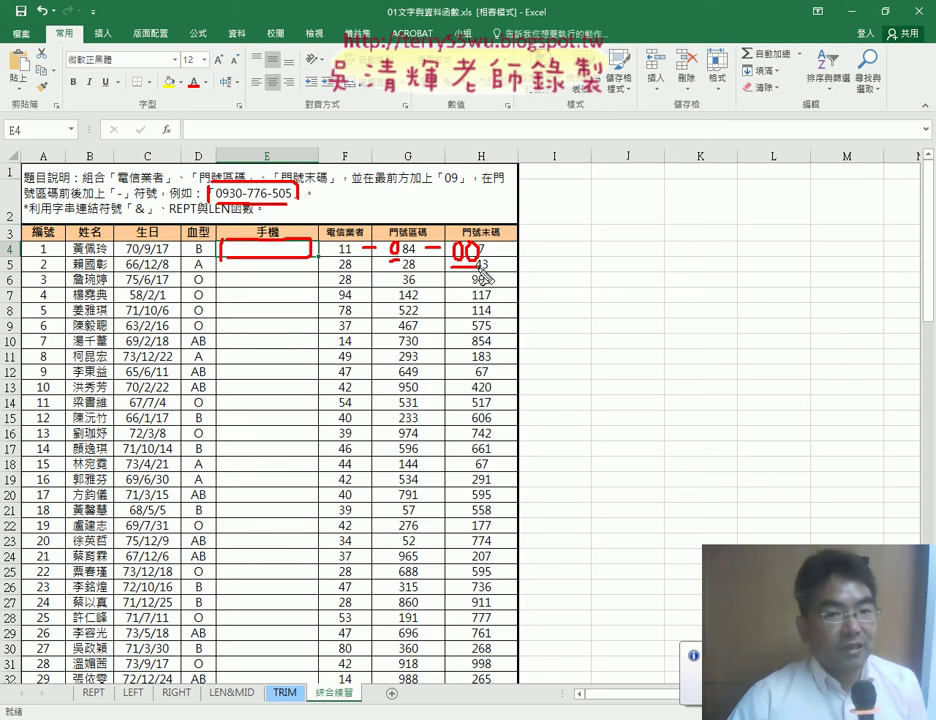
pyautogui.press('Escape')
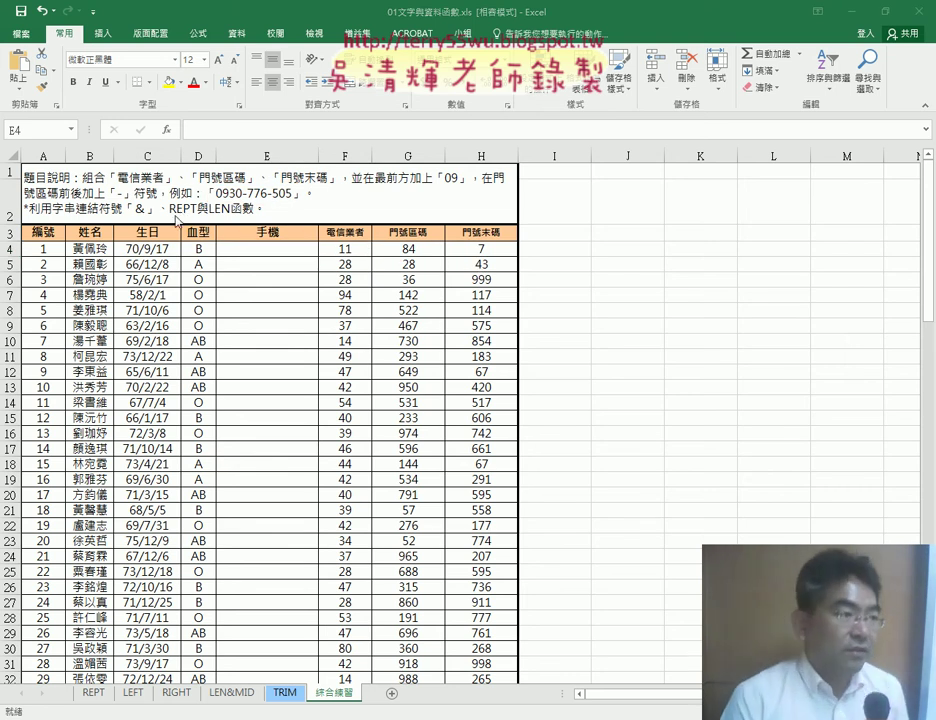
# On the REPT sheet, check B3's sales and begin inserting a function into C3, listing the categories.
pyautogui.click(95, 692)
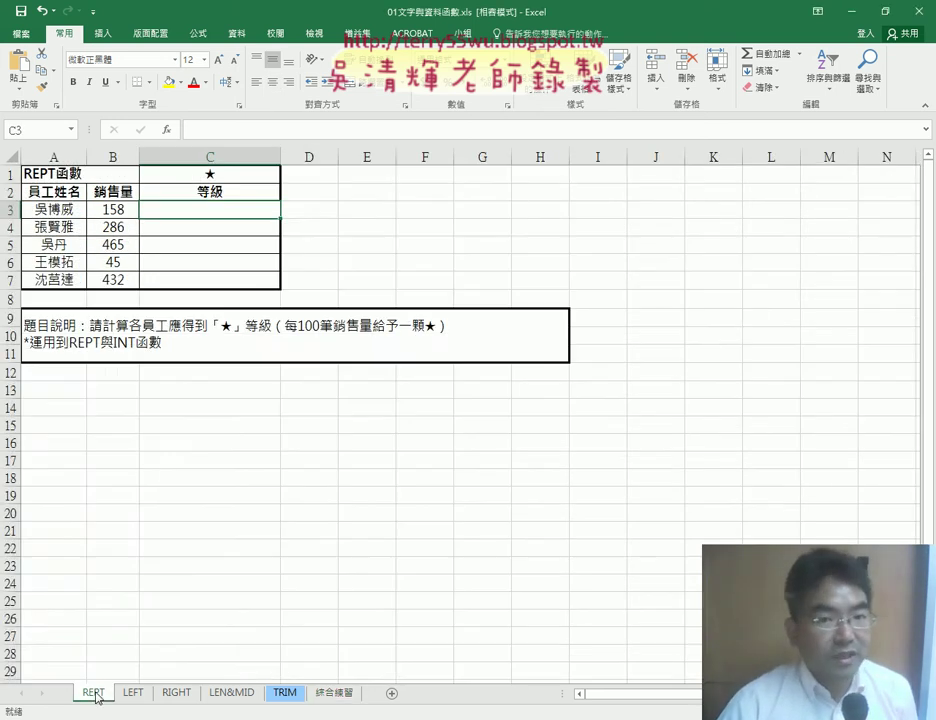
pyautogui.click(104, 210)
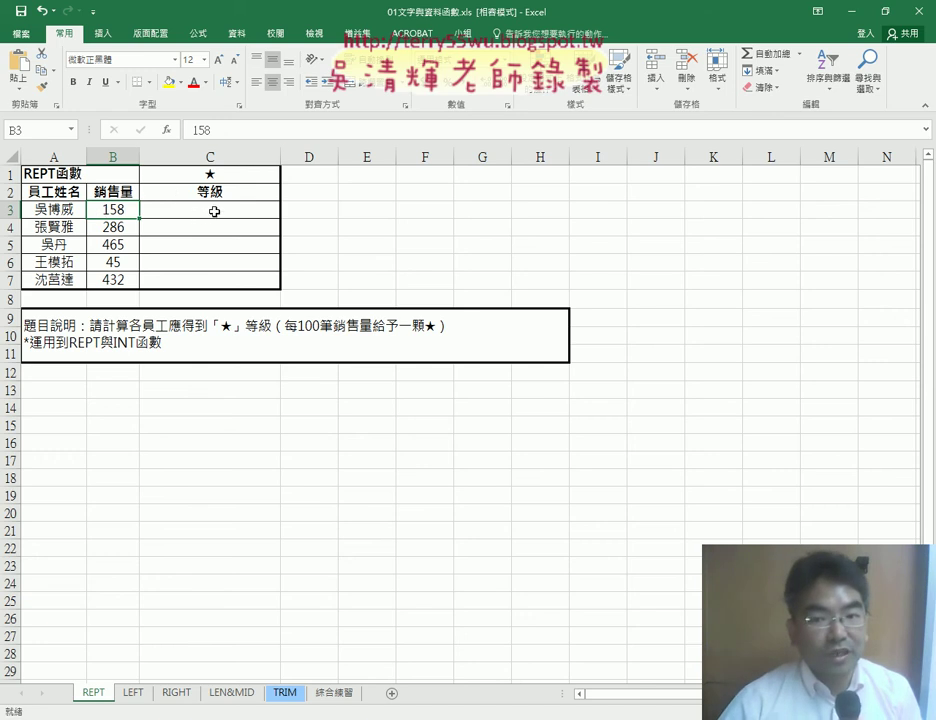
pyautogui.click(242, 208)
pyautogui.click(166, 129)
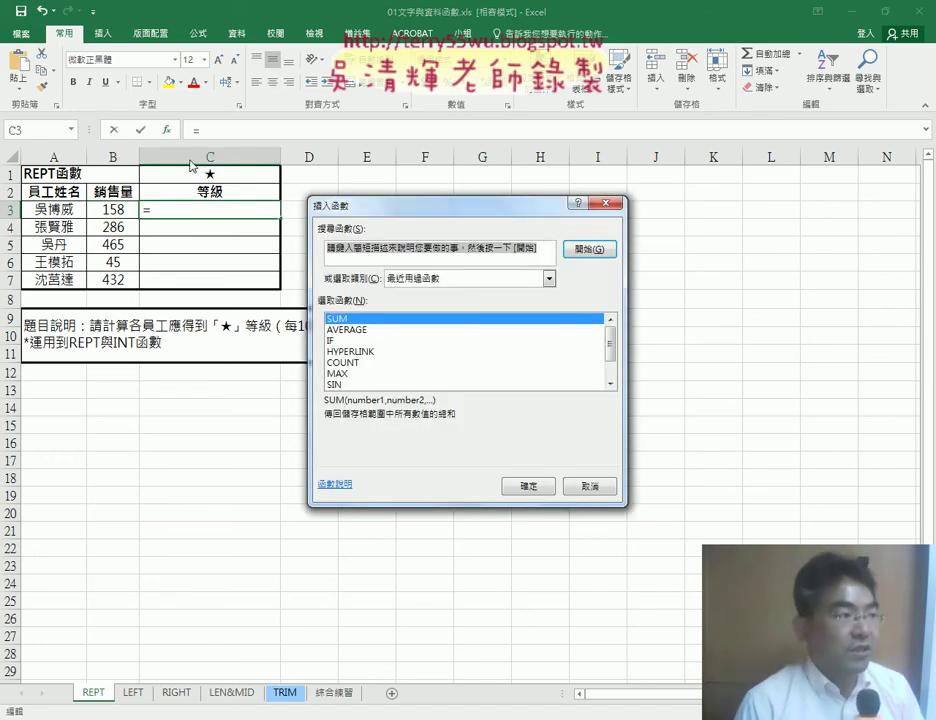
pyautogui.click(446, 279)
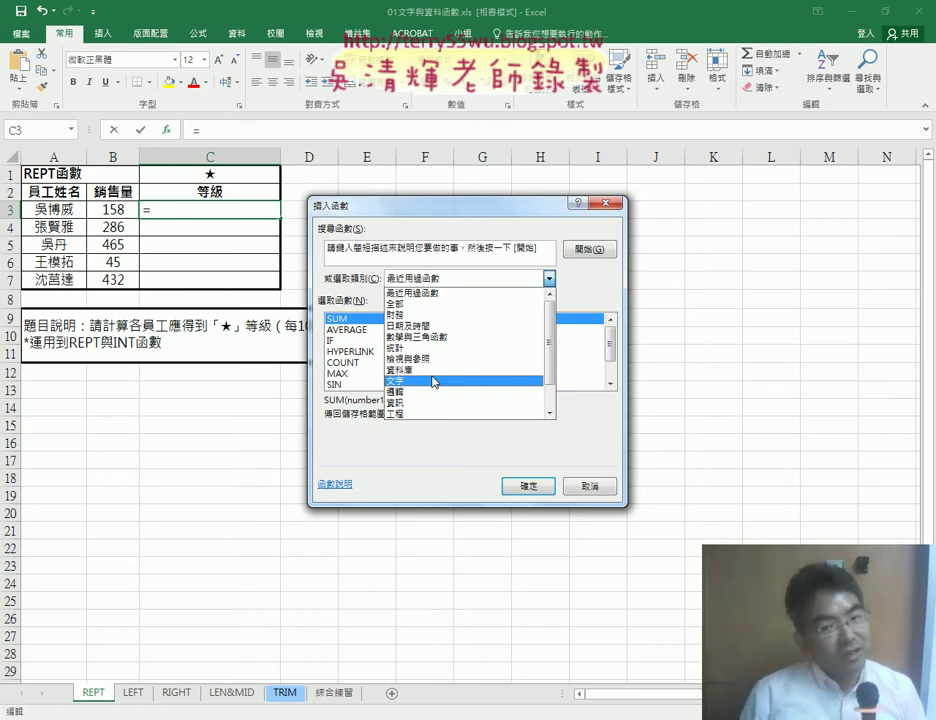
# Filter the function list to the 文字 (Text) category and step through ASC and BIG5.
pyautogui.click(433, 381)
pyautogui.moveTo(610, 331)
pyautogui.mouseDown()
pyautogui.moveTo(610, 348)
pyautogui.moveTo(610, 334)
pyautogui.mouseUp()
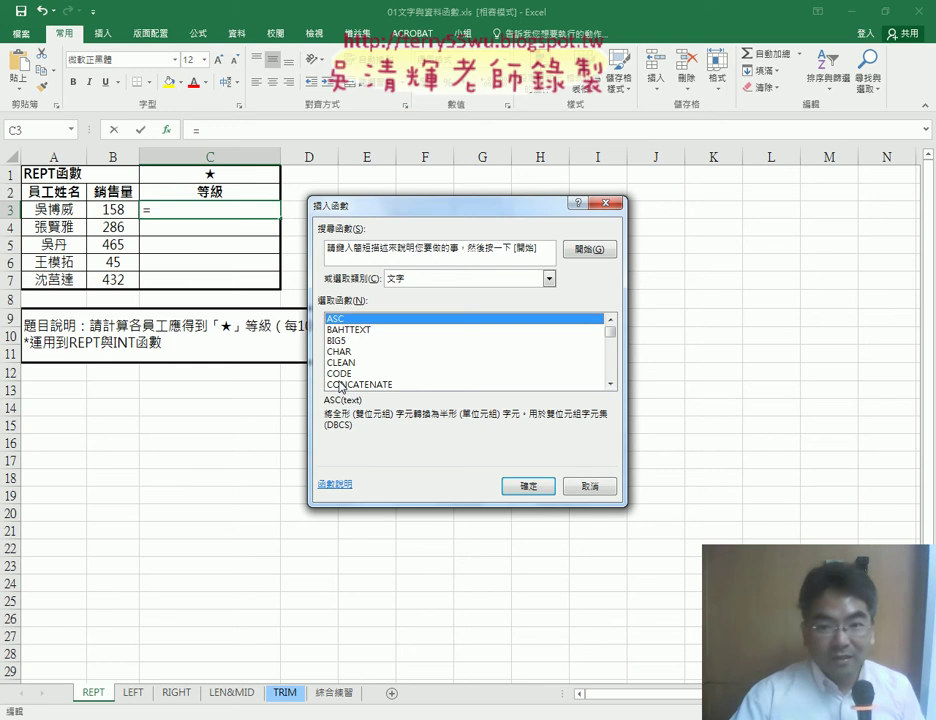
pyautogui.press('Down')
pyautogui.press('Down')
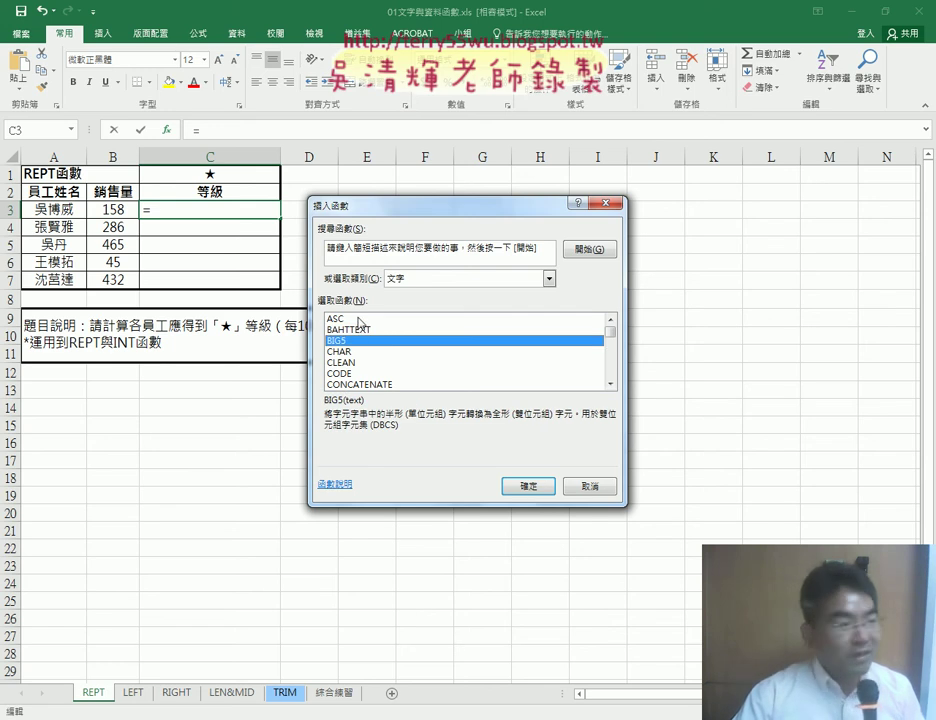
pyautogui.click(358, 319)
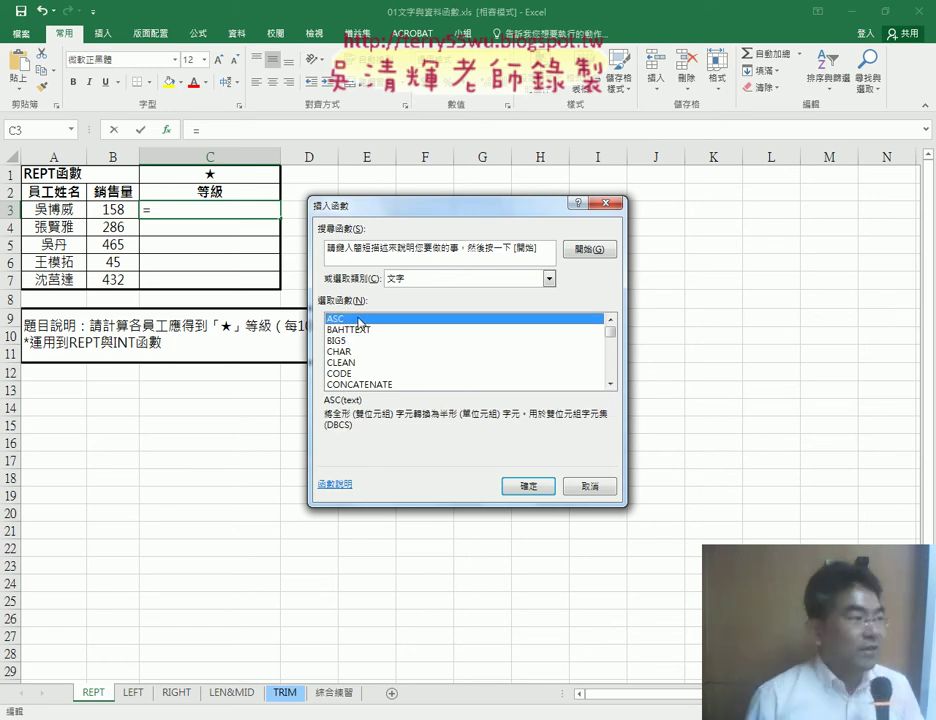
pyautogui.press('Down')
pyautogui.press('Down')
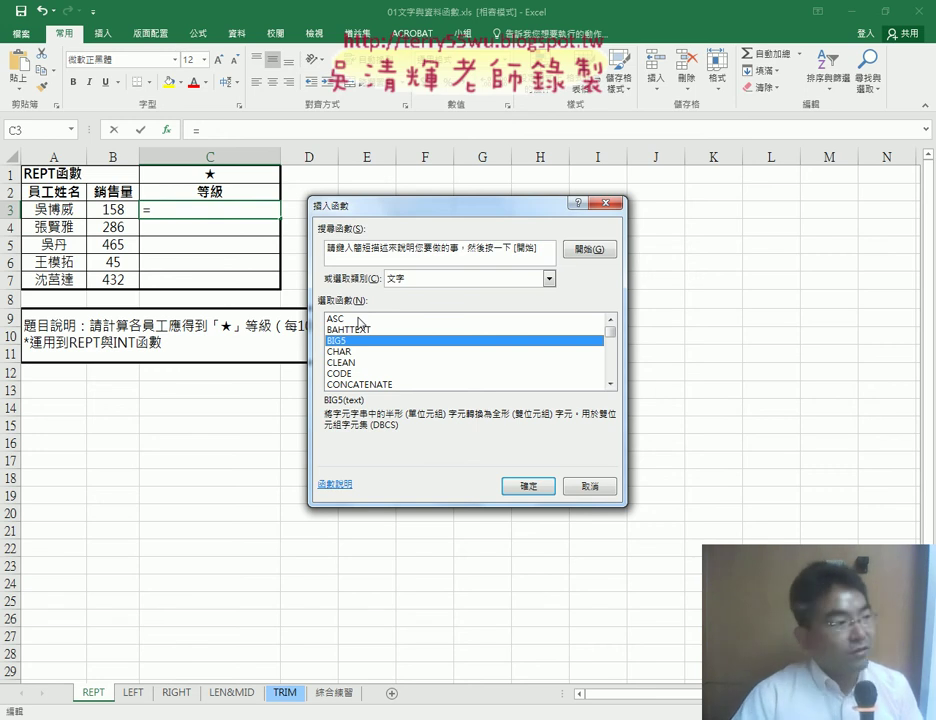
# Compare the descriptions of the ASC, BIG5, CHAR and CODE text functions.
pyautogui.click(358, 320)
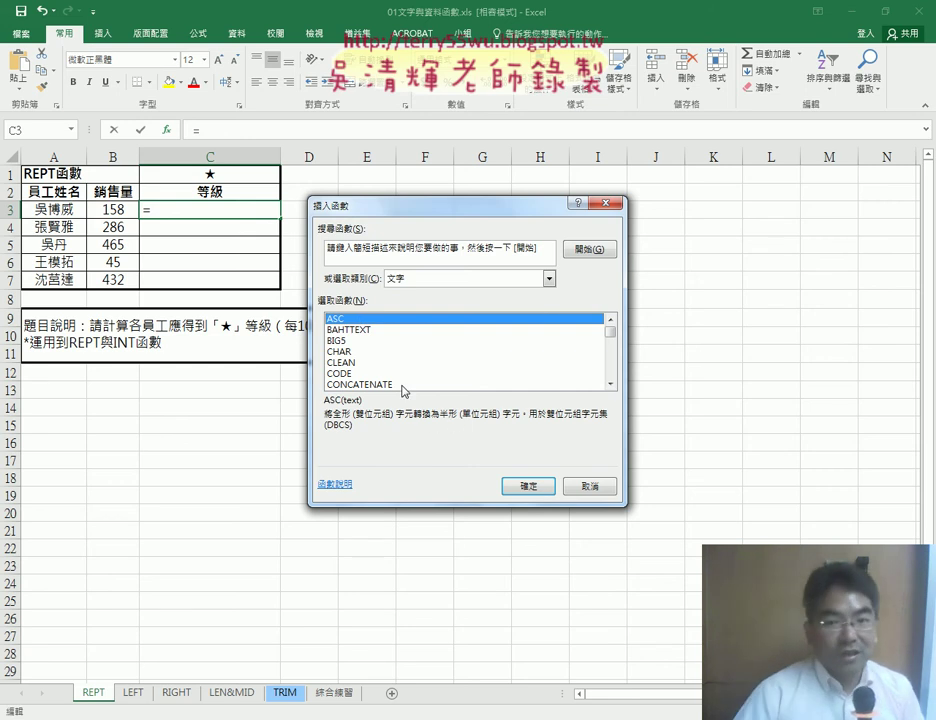
pyautogui.click(339, 342)
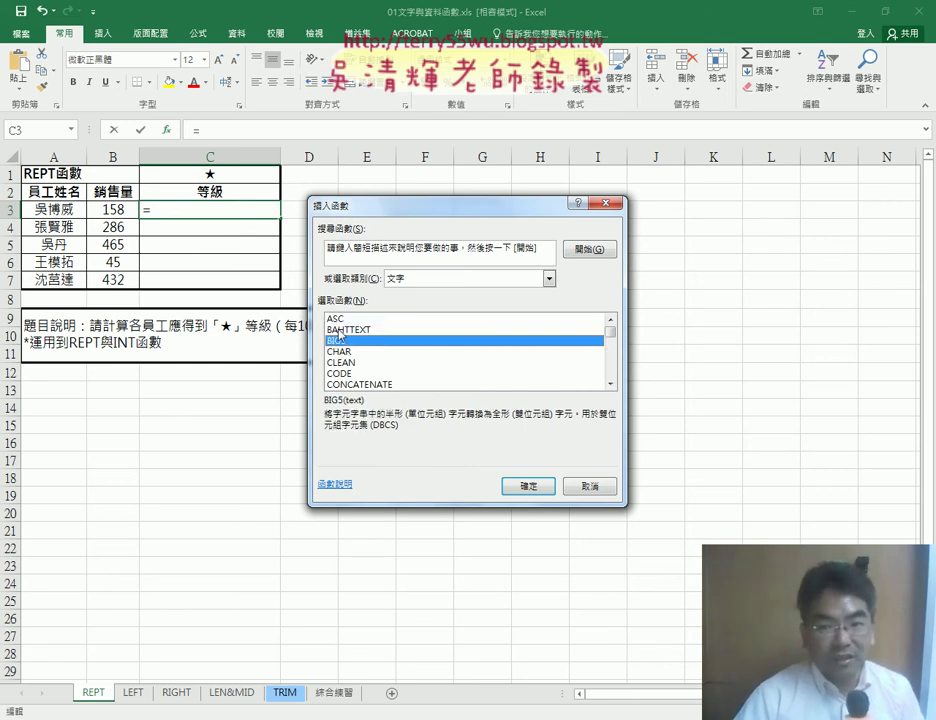
pyautogui.click(338, 319)
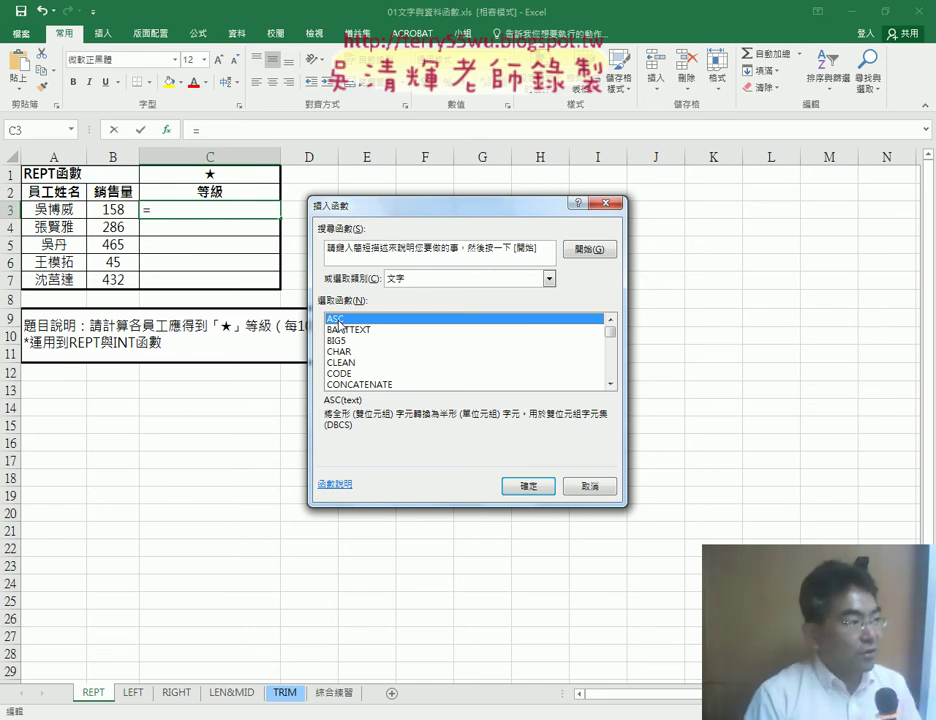
pyautogui.click(345, 341)
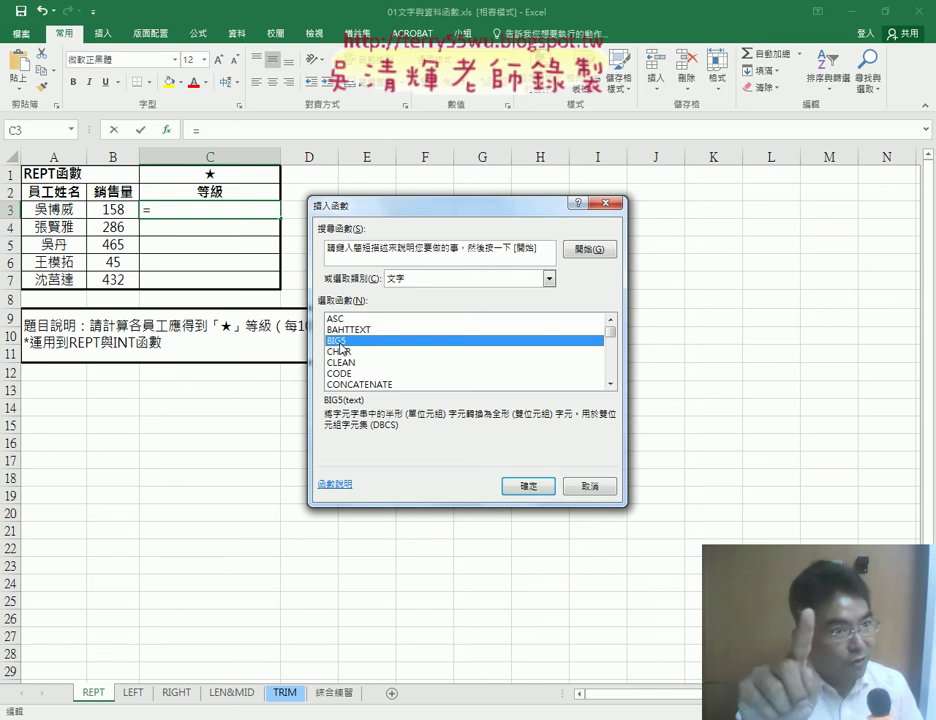
pyautogui.click(352, 353)
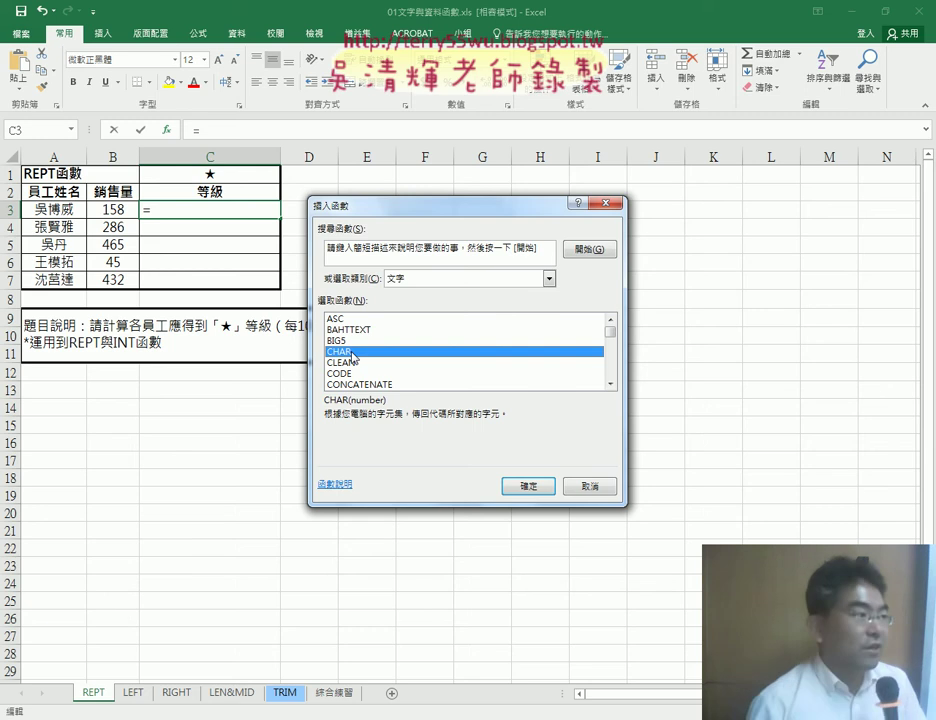
pyautogui.click(352, 373)
# Scroll the text functions past FIND and MID and select REPT to view its syntax.
pyautogui.click(610, 384)
pyautogui.click(610, 384)
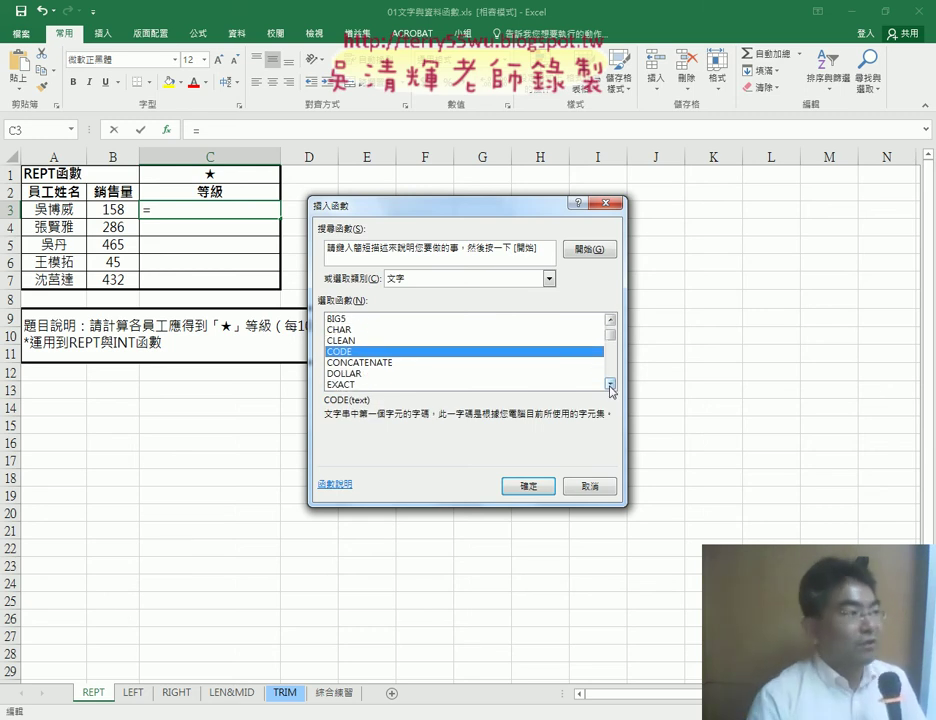
pyautogui.click(610, 384)
pyautogui.click(610, 384)
pyautogui.click(365, 352)
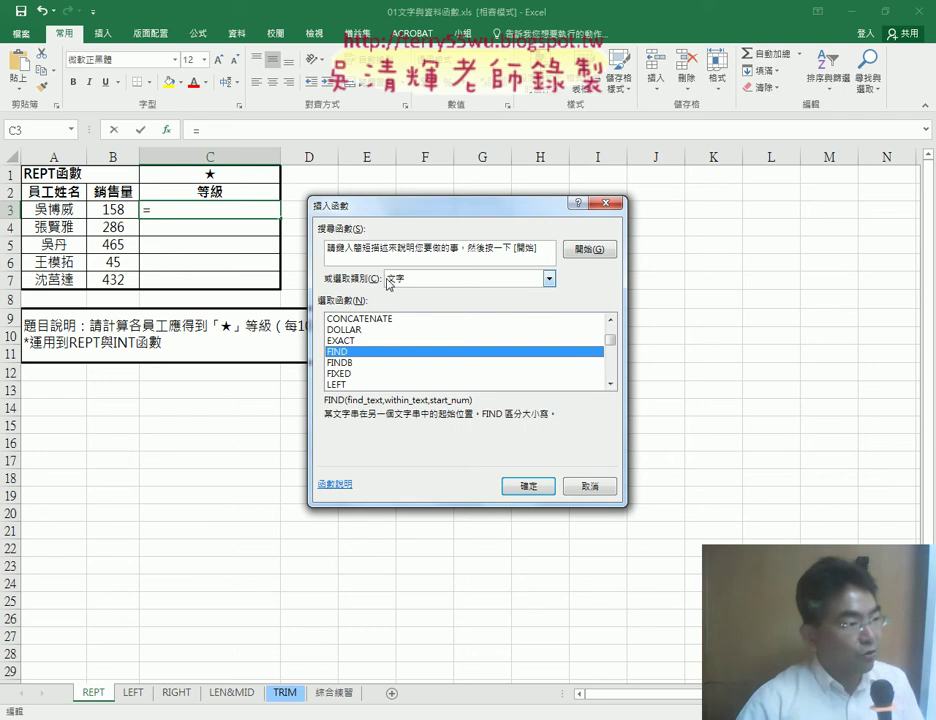
pyautogui.doubleClick(611, 383)
pyautogui.tripleClick(611, 383)
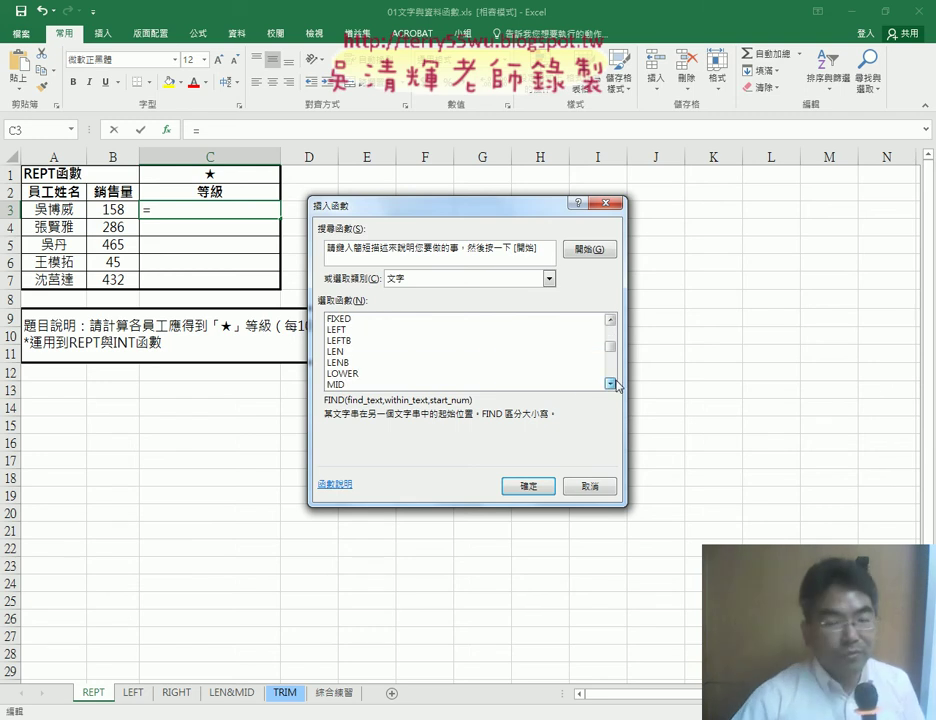
pyautogui.doubleClick(611, 383)
pyautogui.click(342, 364)
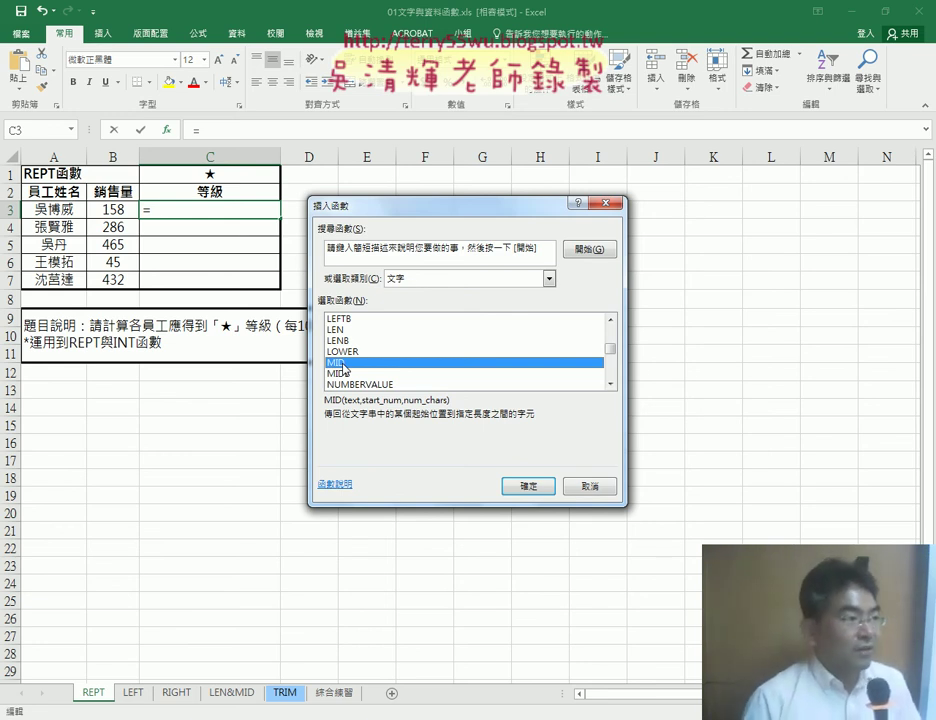
pyautogui.click(610, 385)
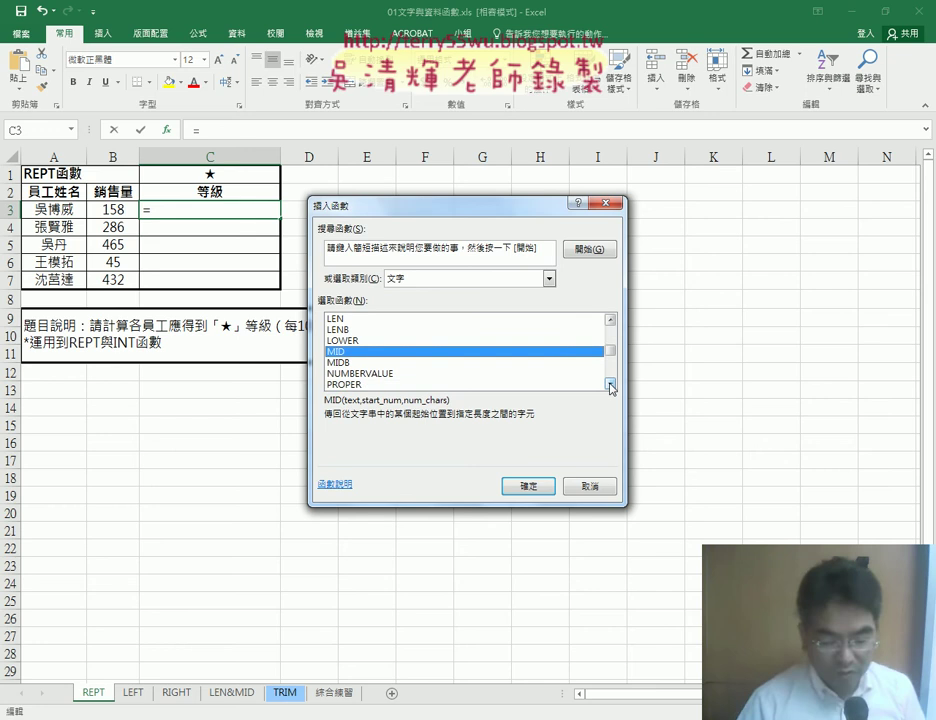
pyautogui.scroll(-3, 610, 385)
pyautogui.click(610, 385)
pyautogui.click(335, 363)
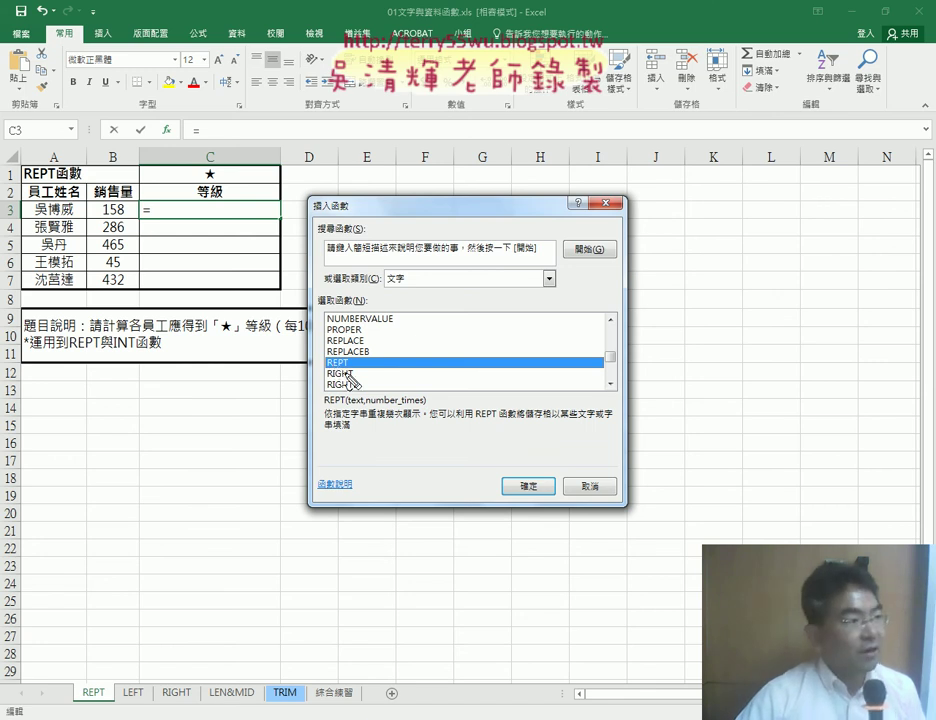
# Underline REPT's arguments and the 字串 description with the pen, then confirm REPT for C3.
pyautogui.moveTo(324, 406)
pyautogui.mouseDown()
pyautogui.moveTo(400, 406)
pyautogui.moveTo(366, 424)
pyautogui.mouseUp()
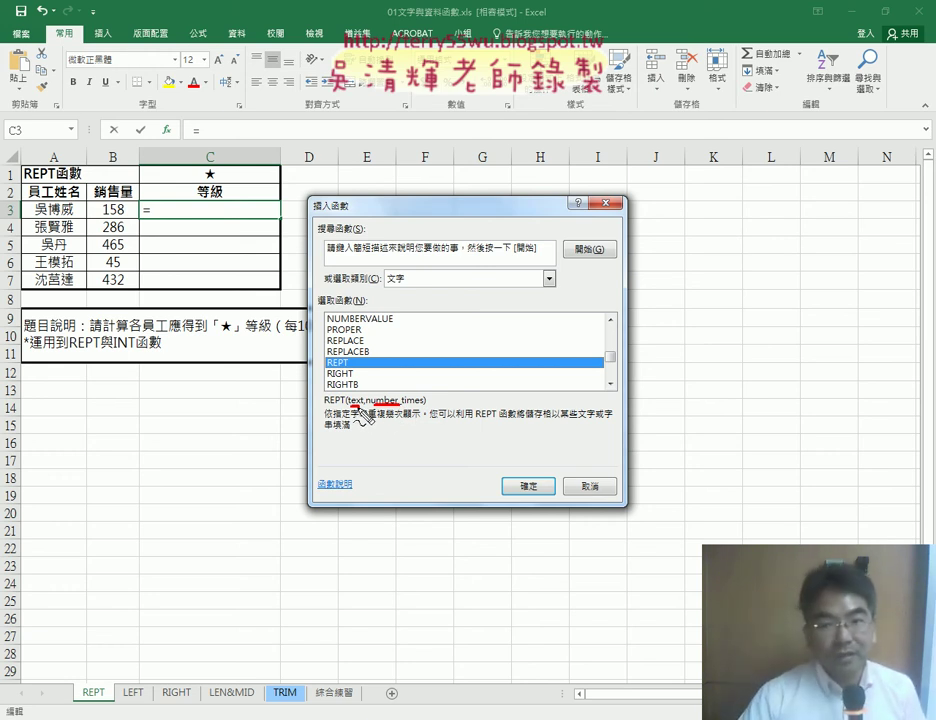
pyautogui.hotkey('ctrl', 'z')
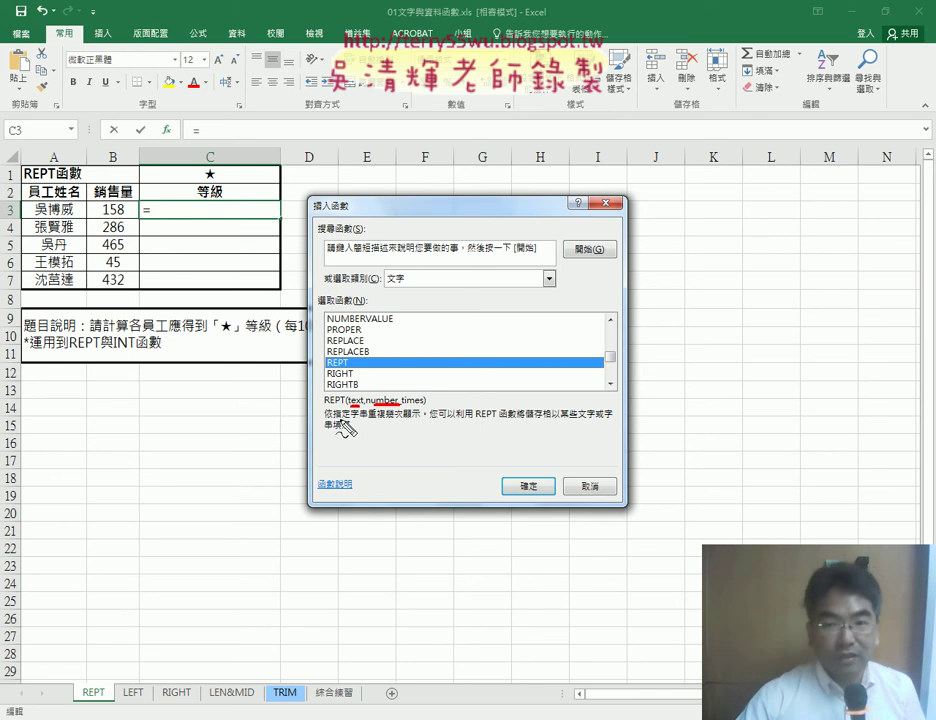
pyautogui.moveTo(341, 418); pyautogui.dragTo(406, 418)
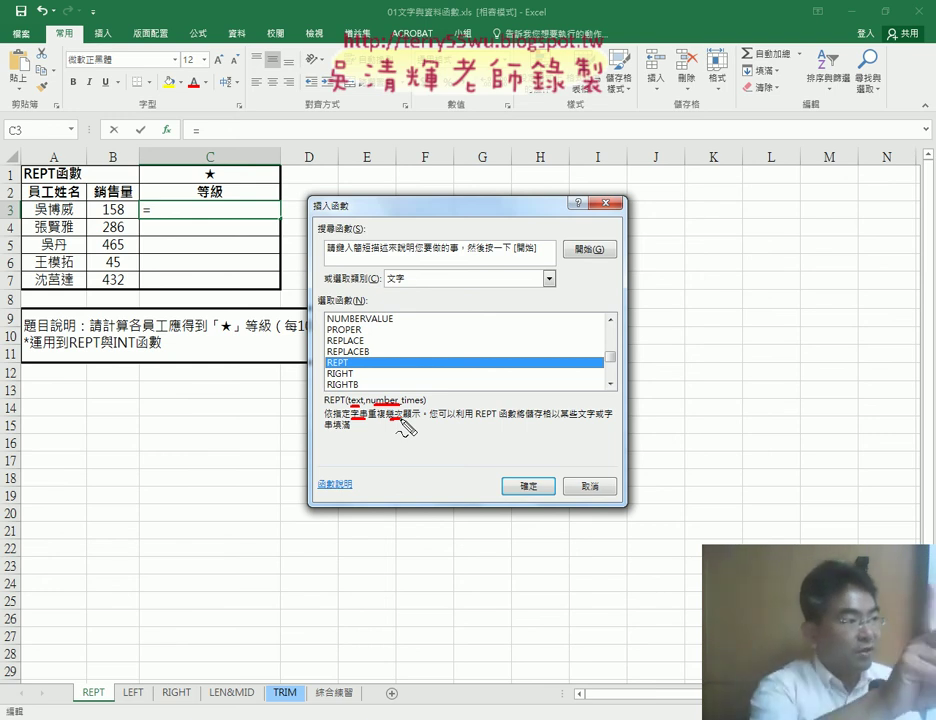
pyautogui.press('Escape')
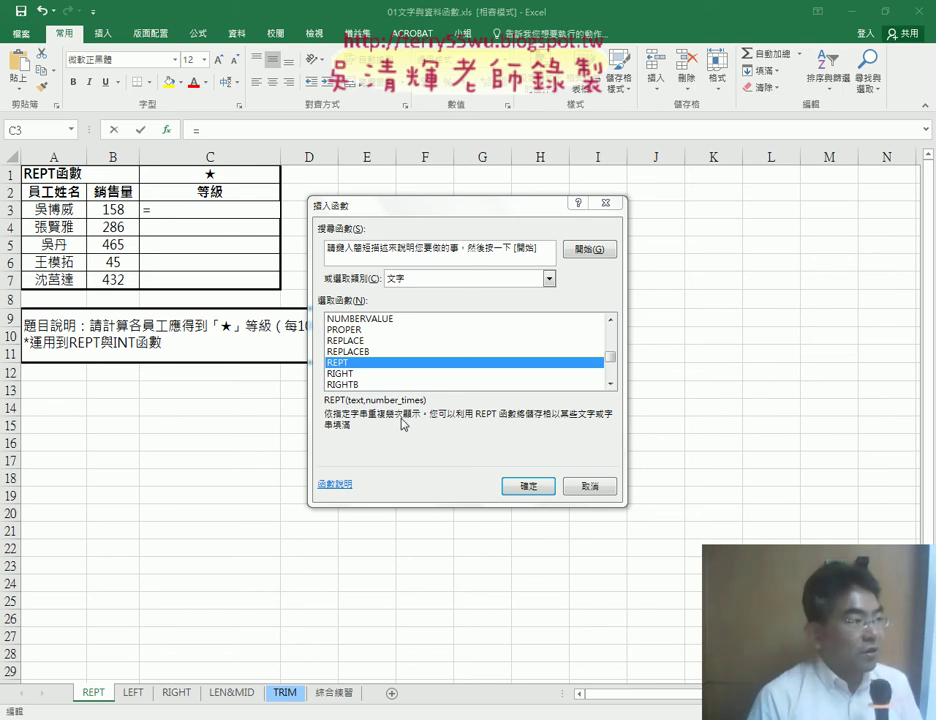
pyautogui.click(528, 486)
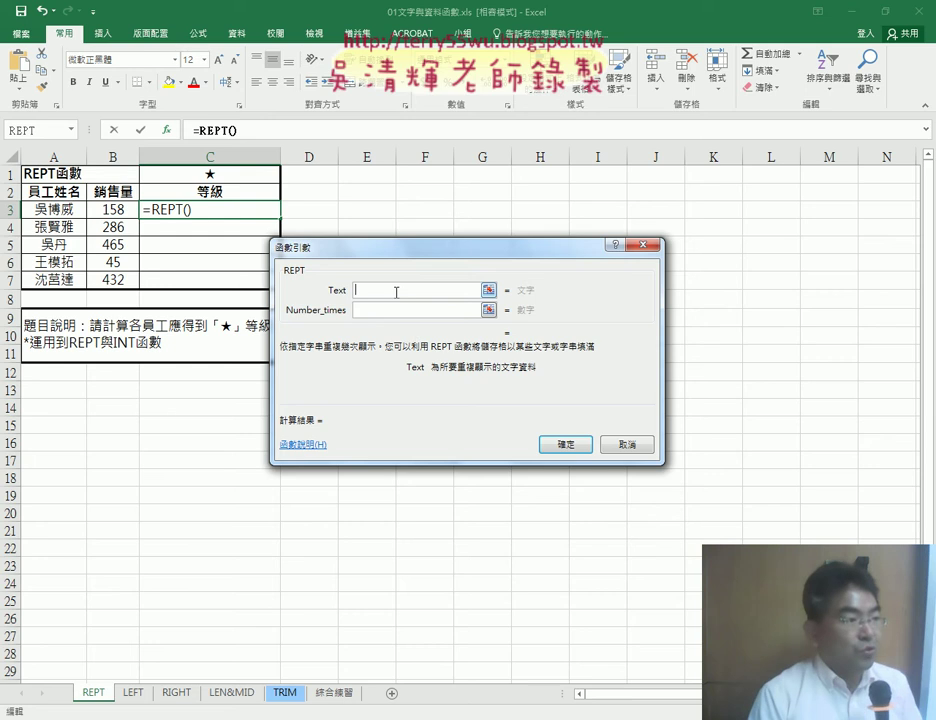
# Set REPT's Text to C1 and Number_times to B3/100, previewing 1.58 and one star.
pyautogui.click(218, 175)
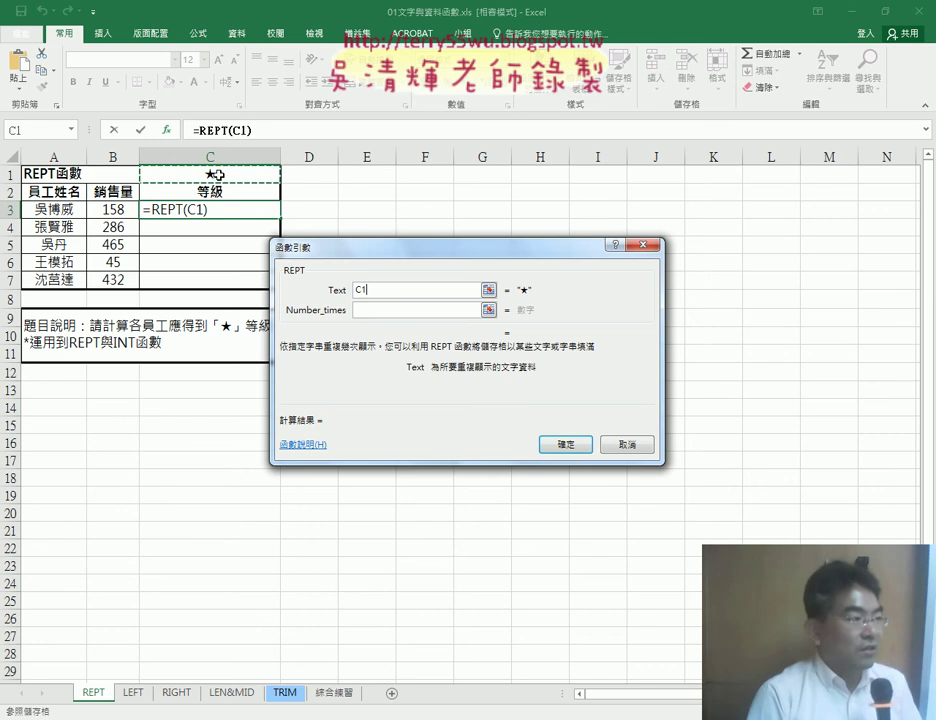
pyautogui.click(367, 312)
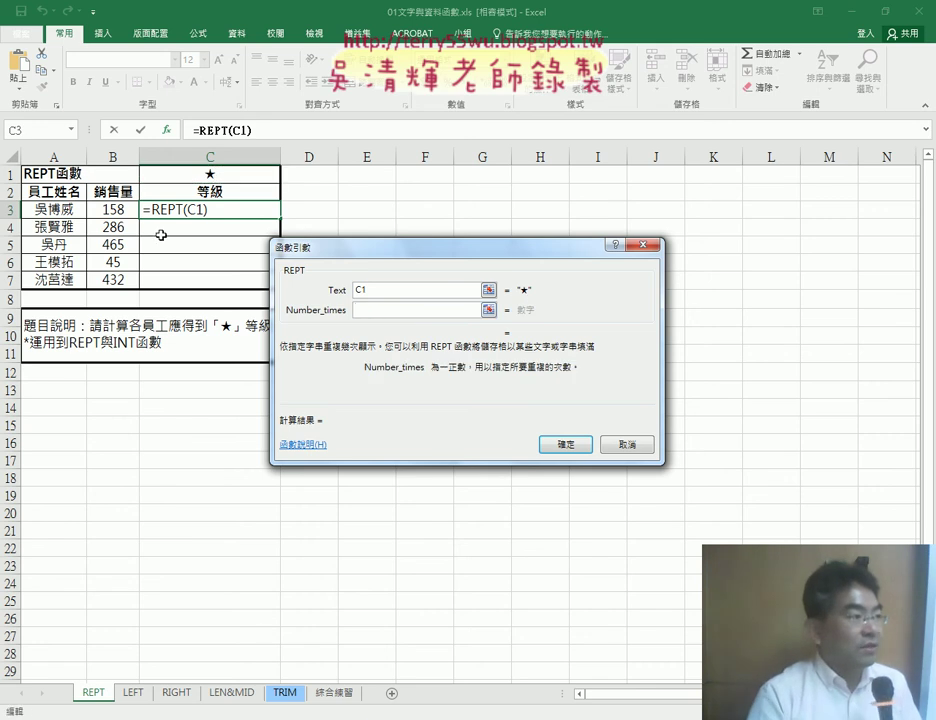
pyautogui.click(117, 210)
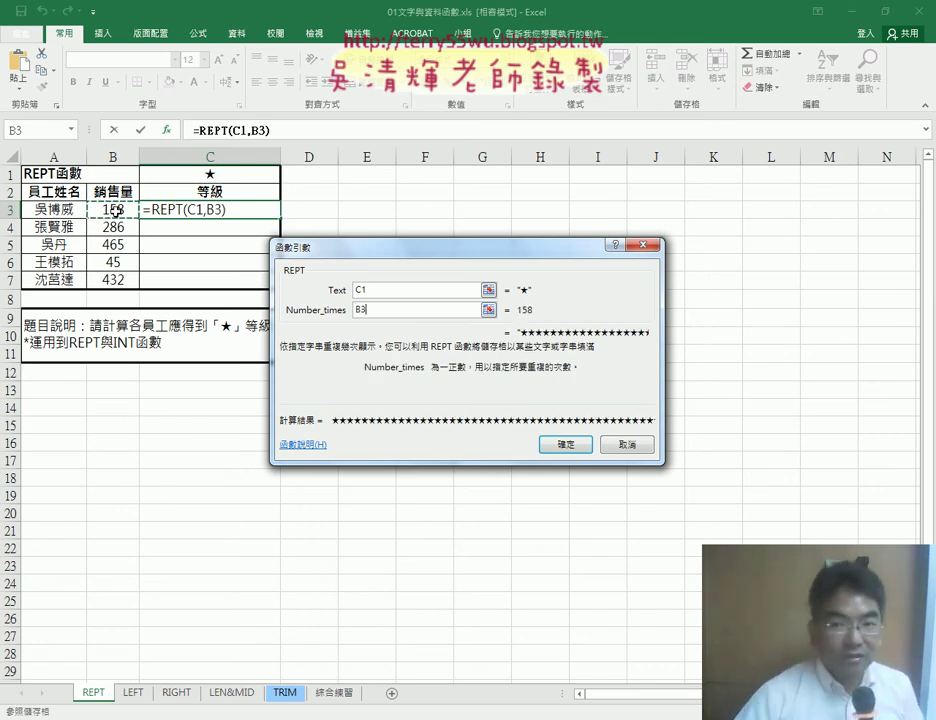
pyautogui.write('/100')
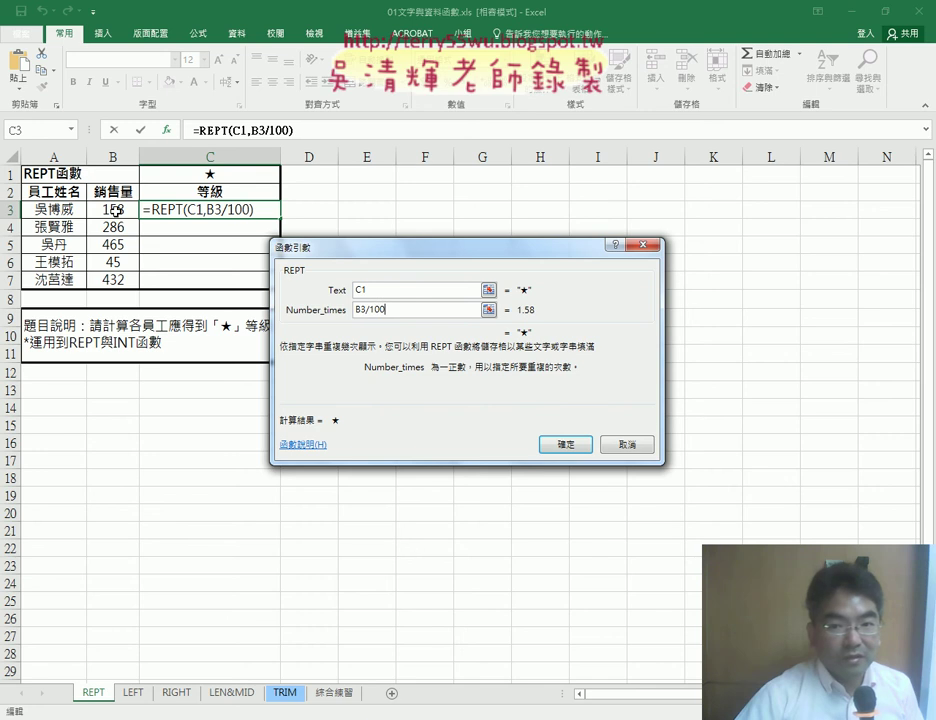
pyautogui.doubleClick(405, 309)
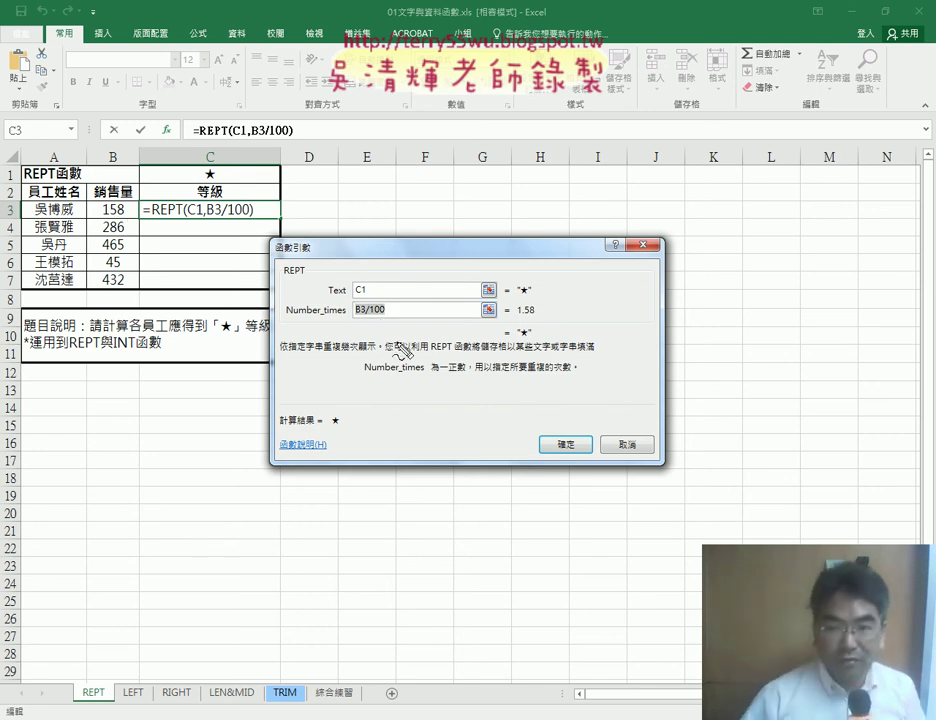
pyautogui.moveTo(368, 283); pyautogui.dragTo(366, 284)
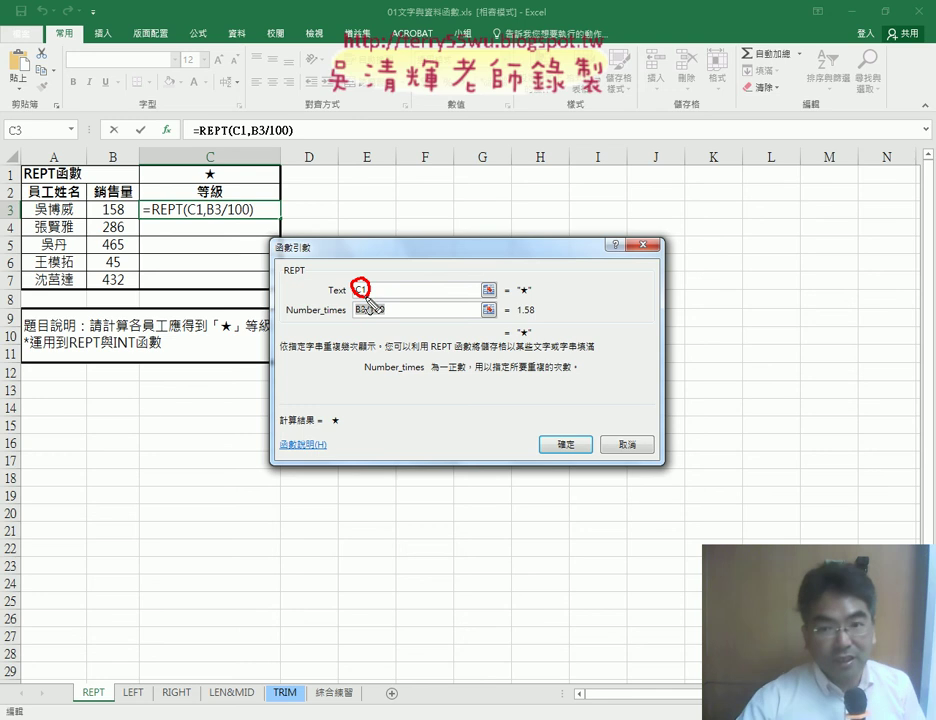
pyautogui.moveTo(530, 283); pyautogui.dragTo(532, 285)
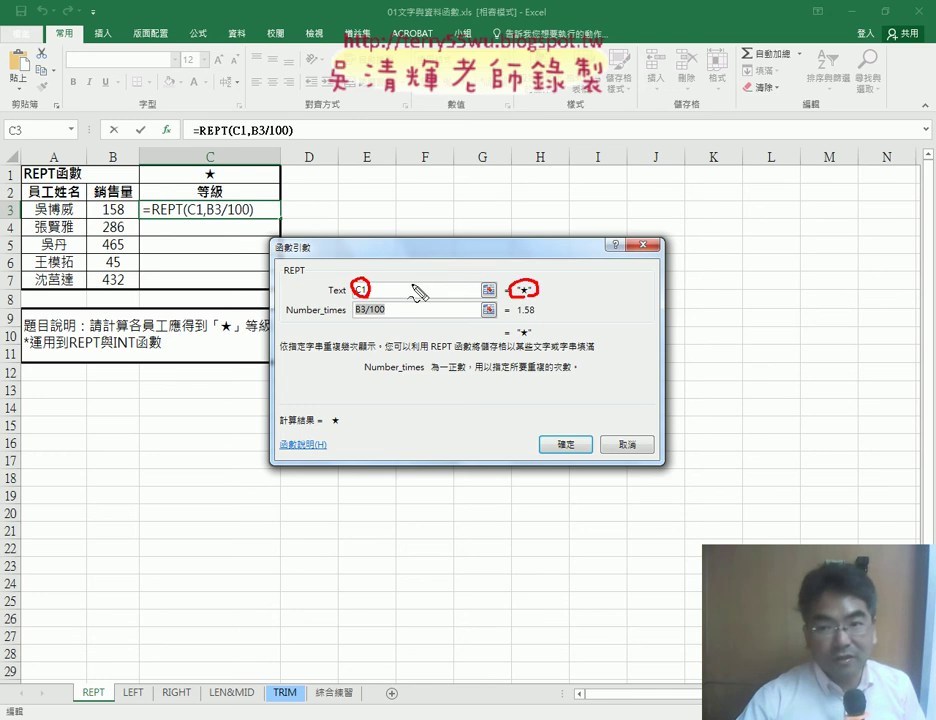
pyautogui.moveTo(379, 276)
pyautogui.mouseDown()
pyautogui.moveTo(487, 262)
pyautogui.moveTo(527, 284)
pyautogui.mouseUp()
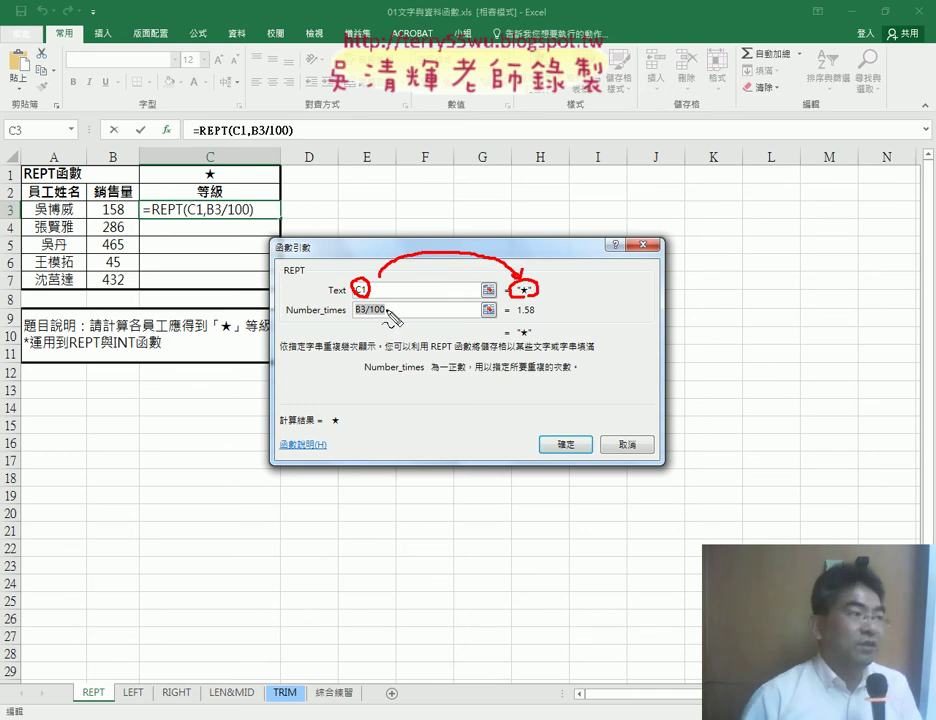
pyautogui.moveTo(382, 312)
pyautogui.mouseDown()
pyautogui.moveTo(393, 324)
pyautogui.moveTo(516, 330)
pyautogui.moveTo(523, 348)
pyautogui.moveTo(535, 339)
pyautogui.mouseUp()
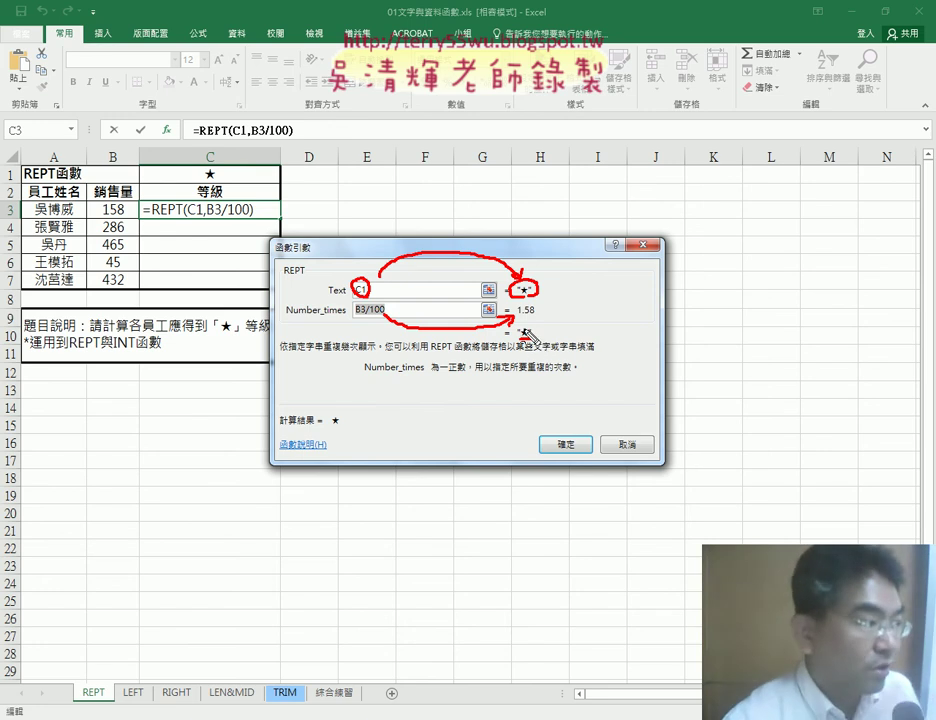
pyautogui.moveTo(519, 321); pyautogui.dragTo(535, 321)
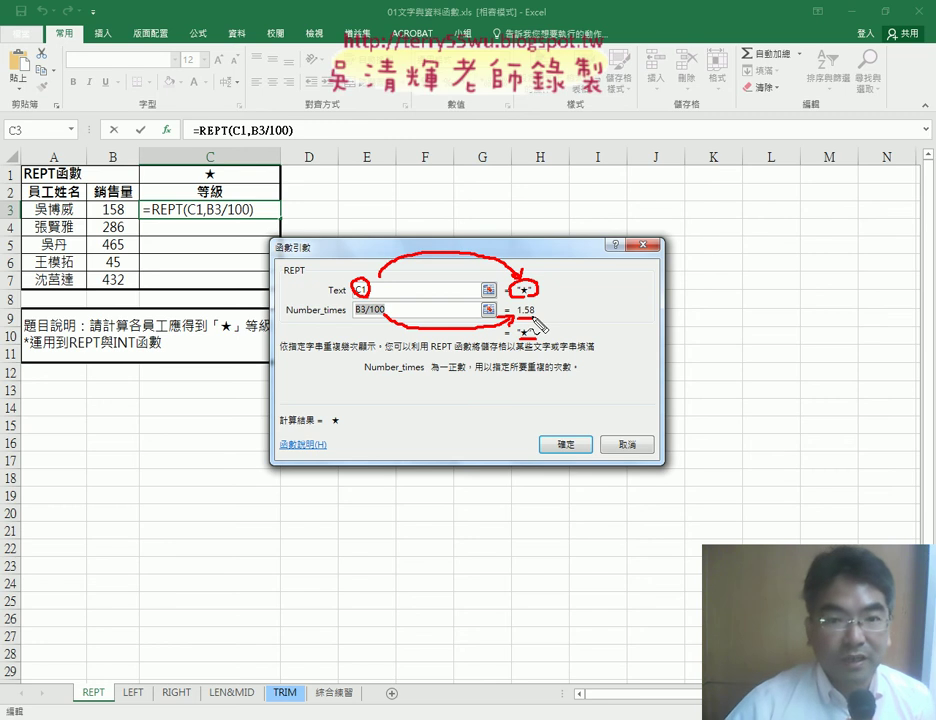
pyautogui.moveTo(112, 367); pyautogui.dragTo(137, 364)
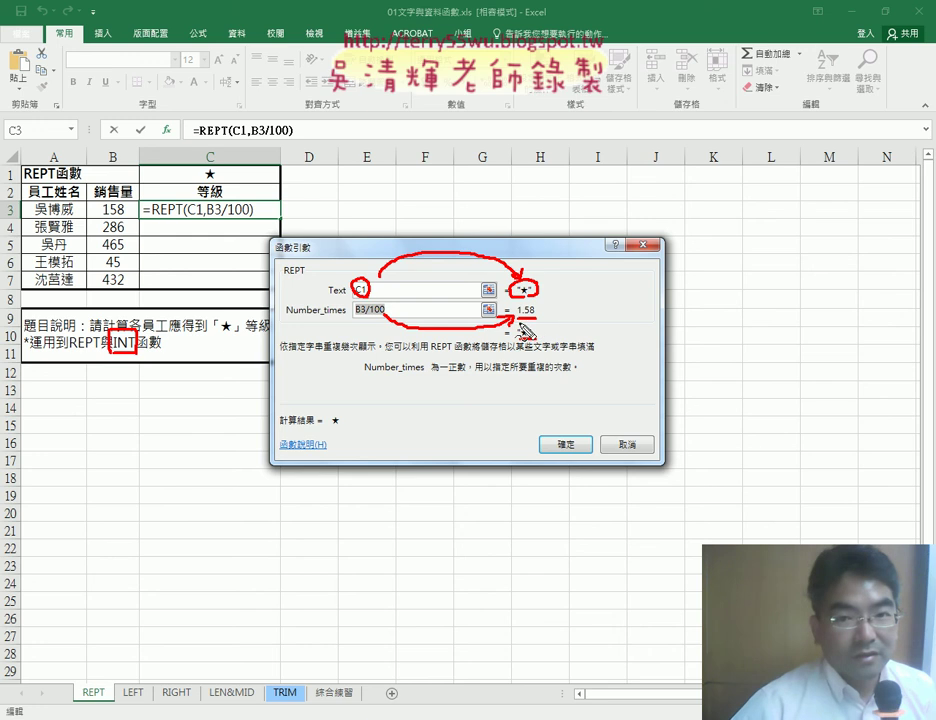
pyautogui.moveTo(514, 340); pyautogui.dragTo(530, 340)
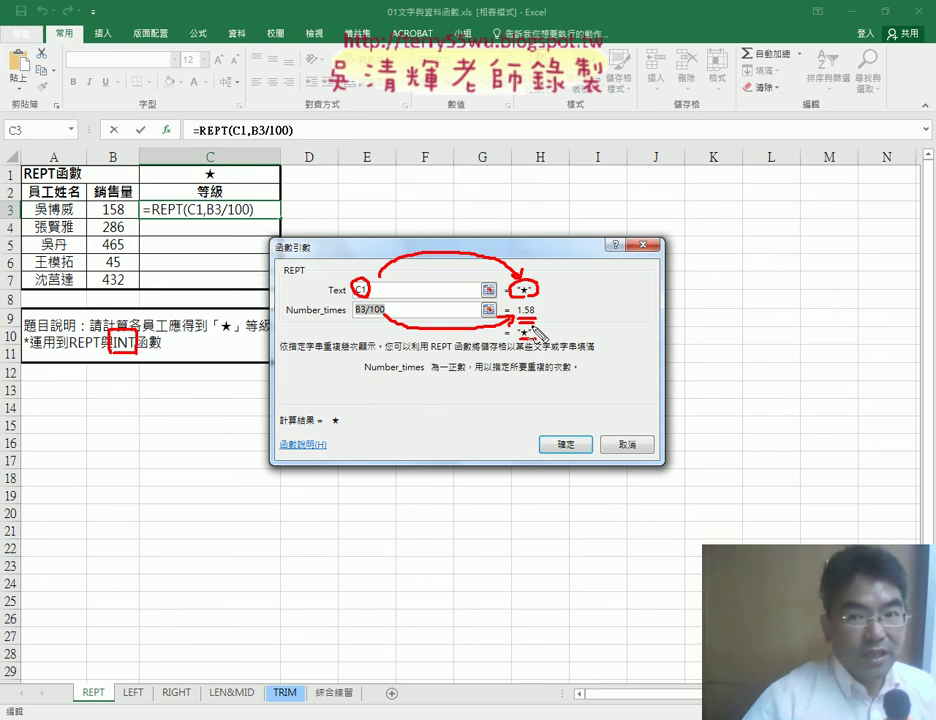
pyautogui.press('Escape')
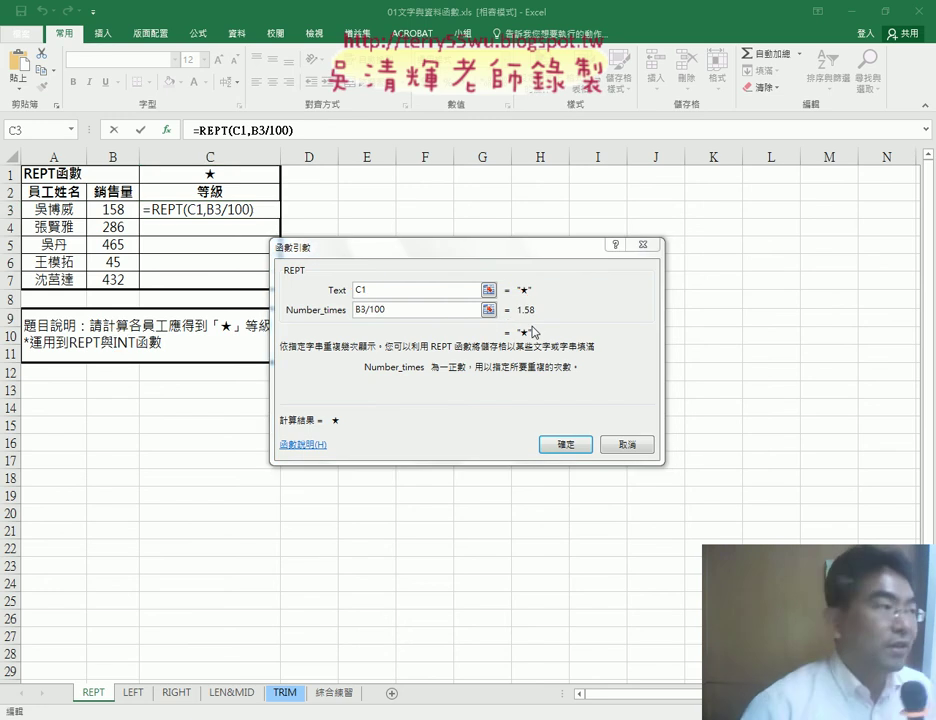
# Change Number_times to int(B3/100) so the repeat count becomes 1, marking the change with the pen.
pyautogui.click(356, 309)
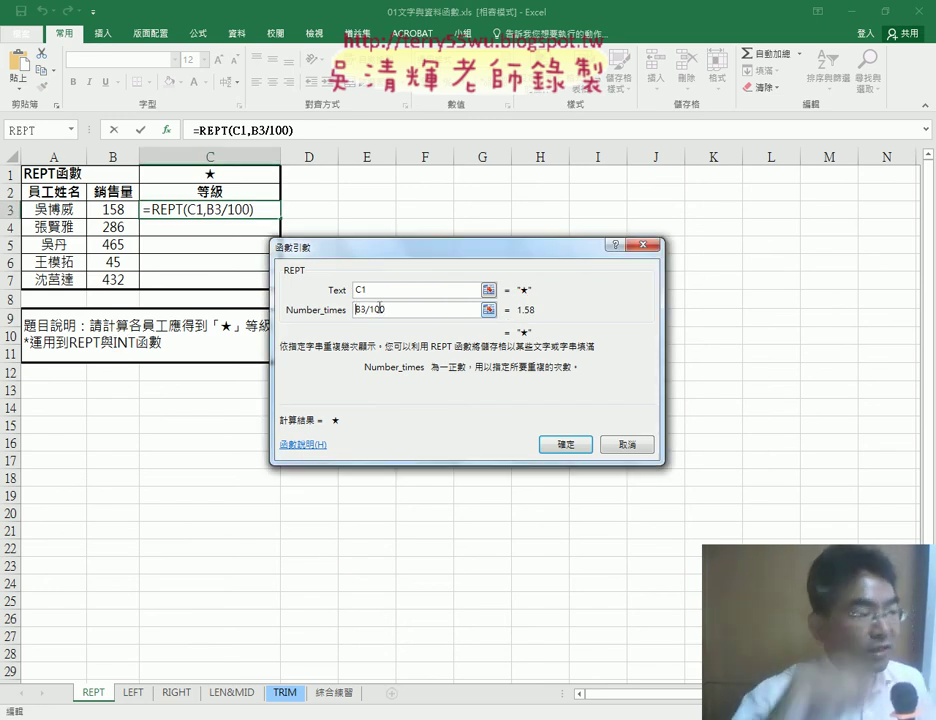
pyautogui.write('int')
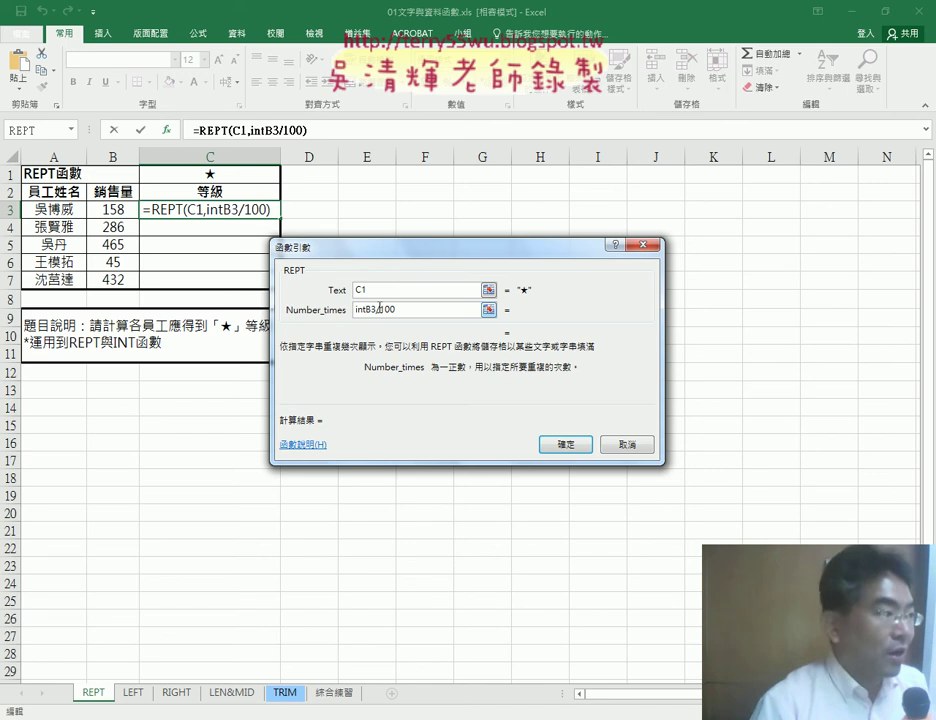
pyautogui.write('(')
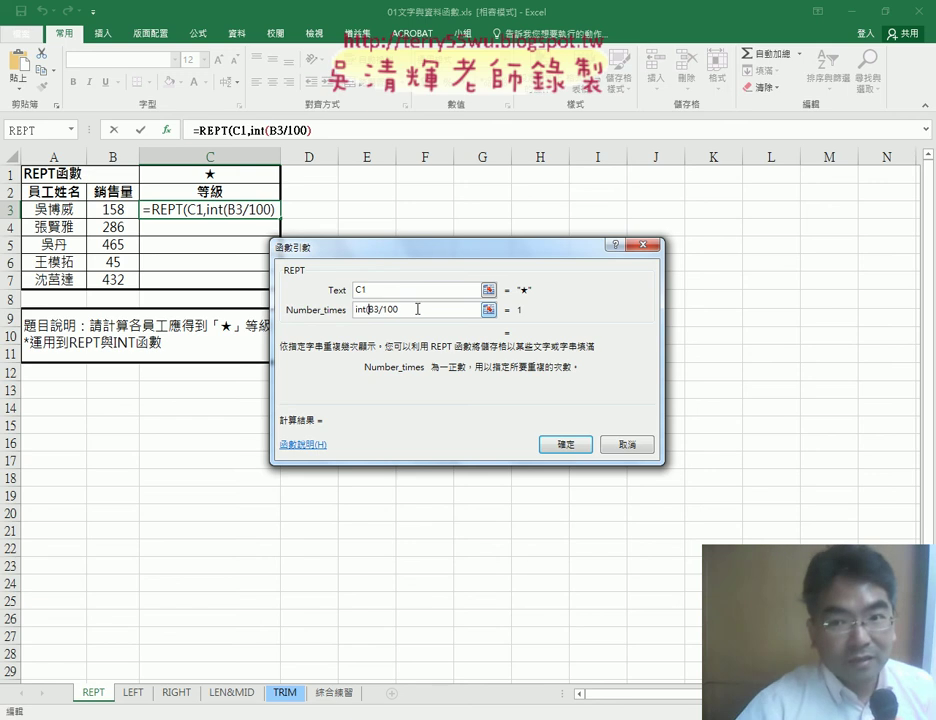
pyautogui.write(')')
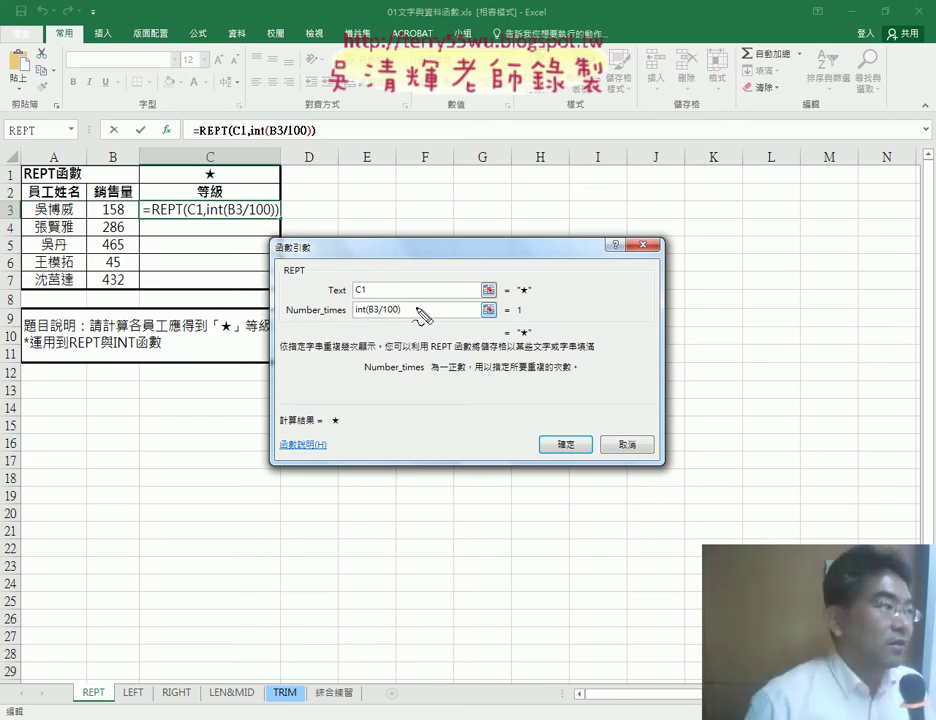
pyautogui.moveTo(353, 315); pyautogui.dragTo(367, 315)
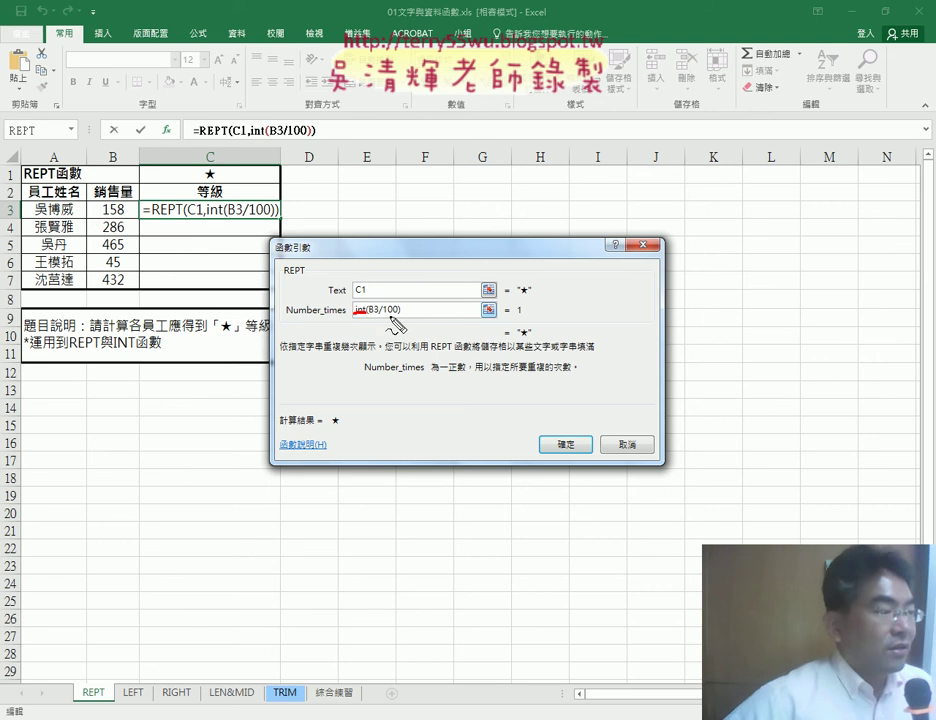
pyautogui.moveTo(518, 303); pyautogui.dragTo(522, 315)
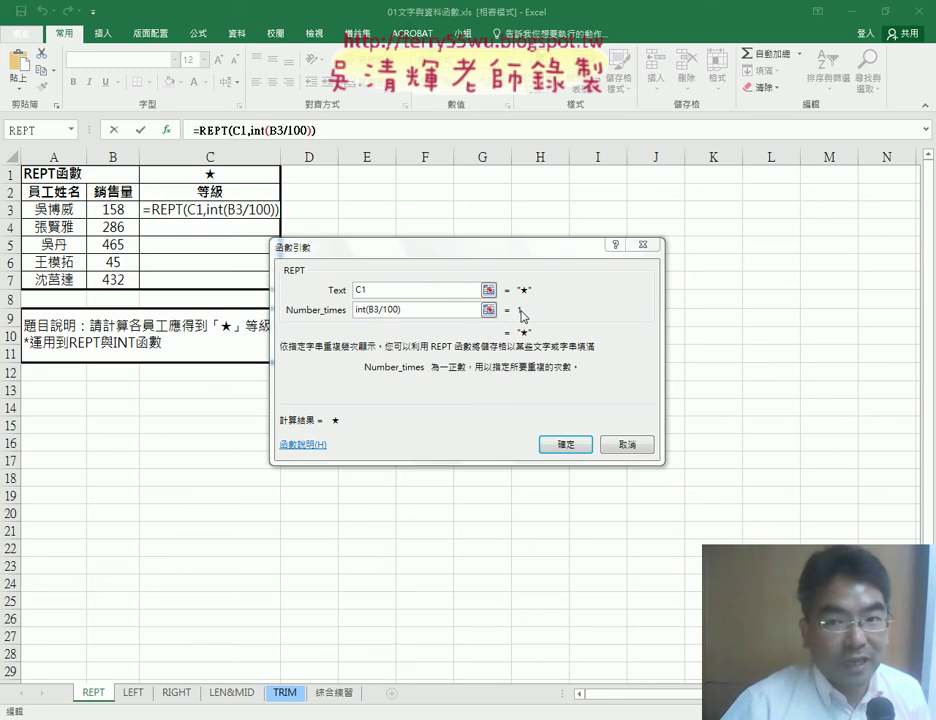
# Commit the INT-based REPT formula in C3, centre it, and fill it down to C7.
pyautogui.click(566, 446)
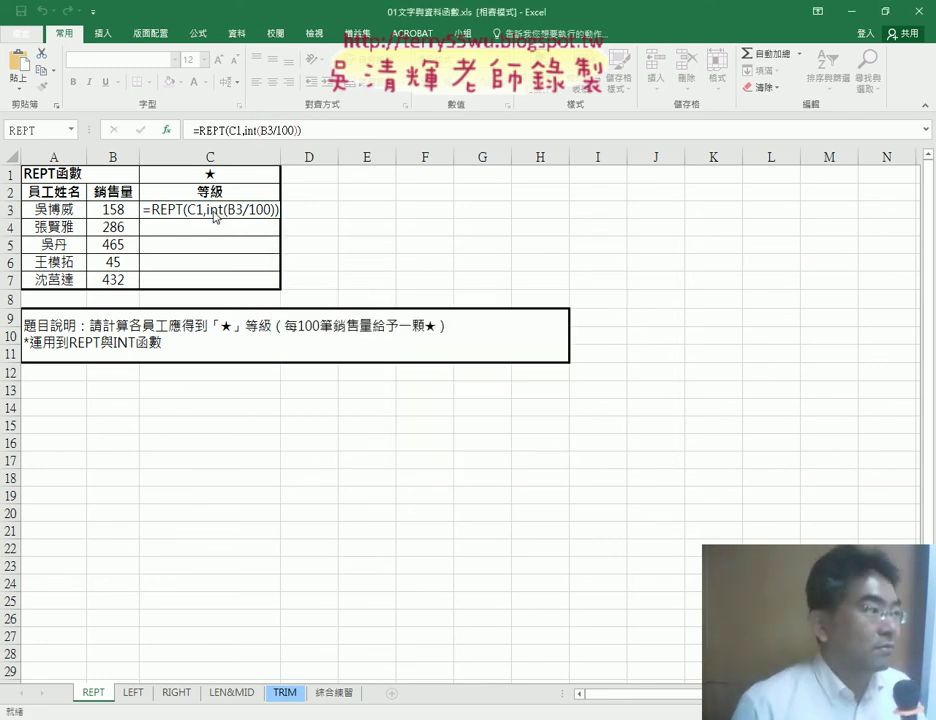
pyautogui.hotkey('ctrl', 'Return')
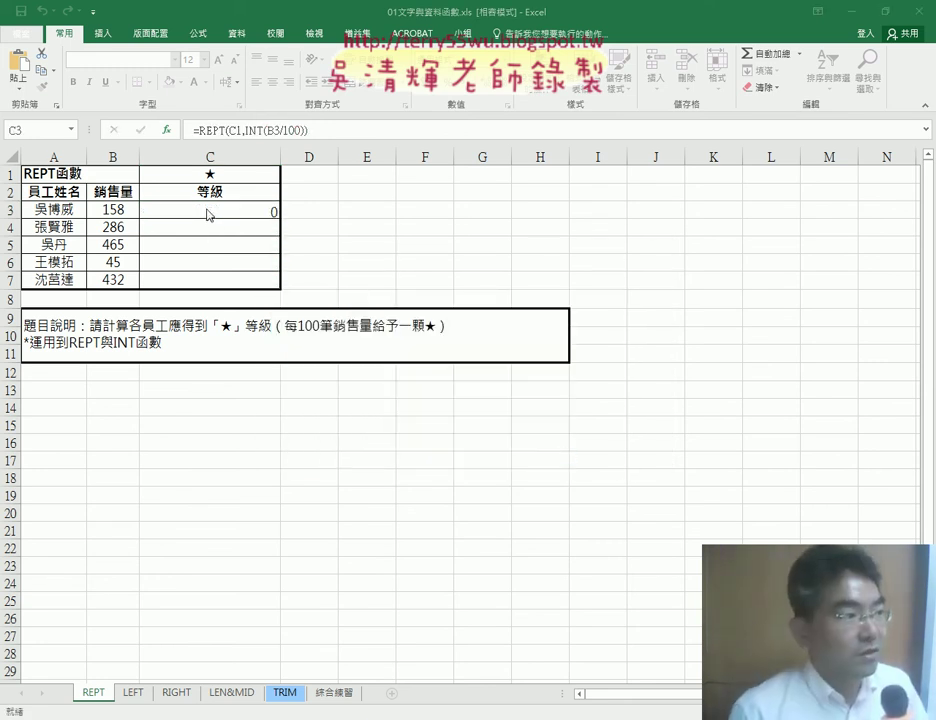
pyautogui.click(222, 217)
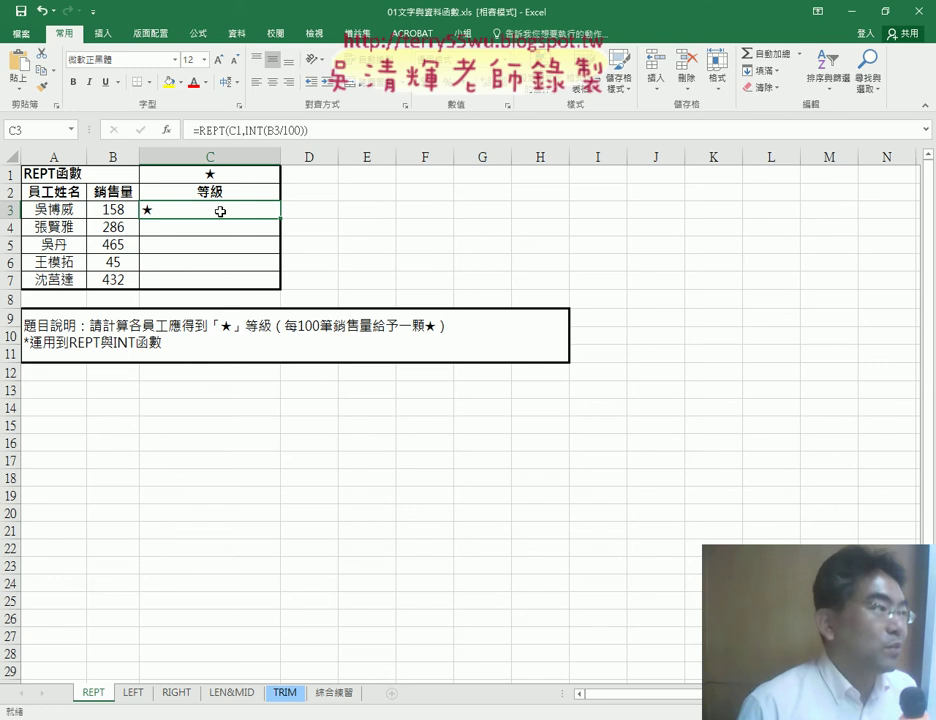
pyautogui.click(272, 84)
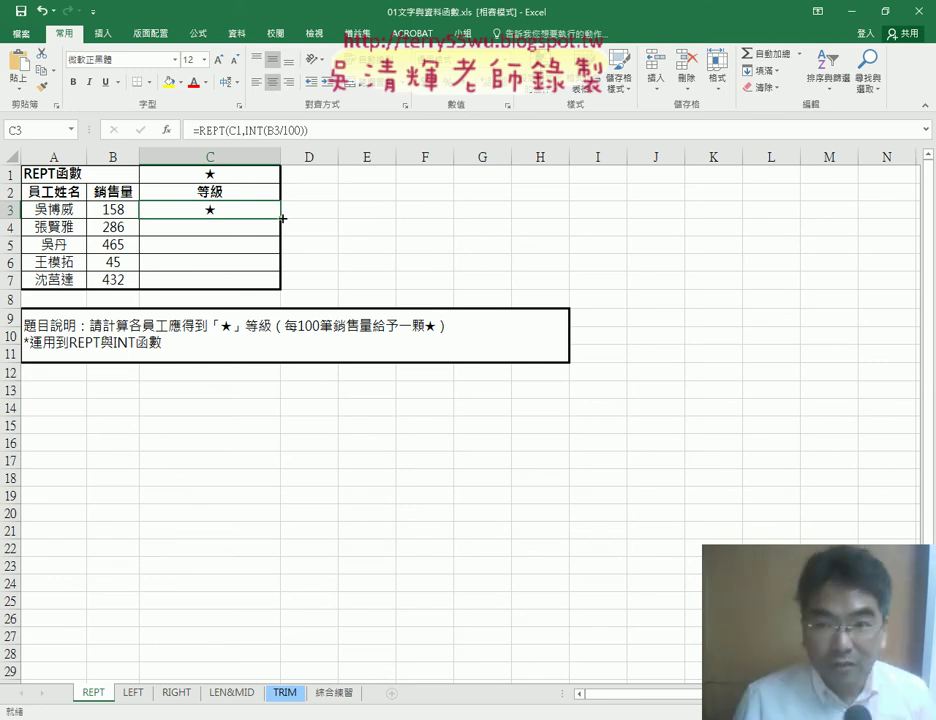
pyautogui.moveTo(283, 218); pyautogui.dragTo(279, 285)
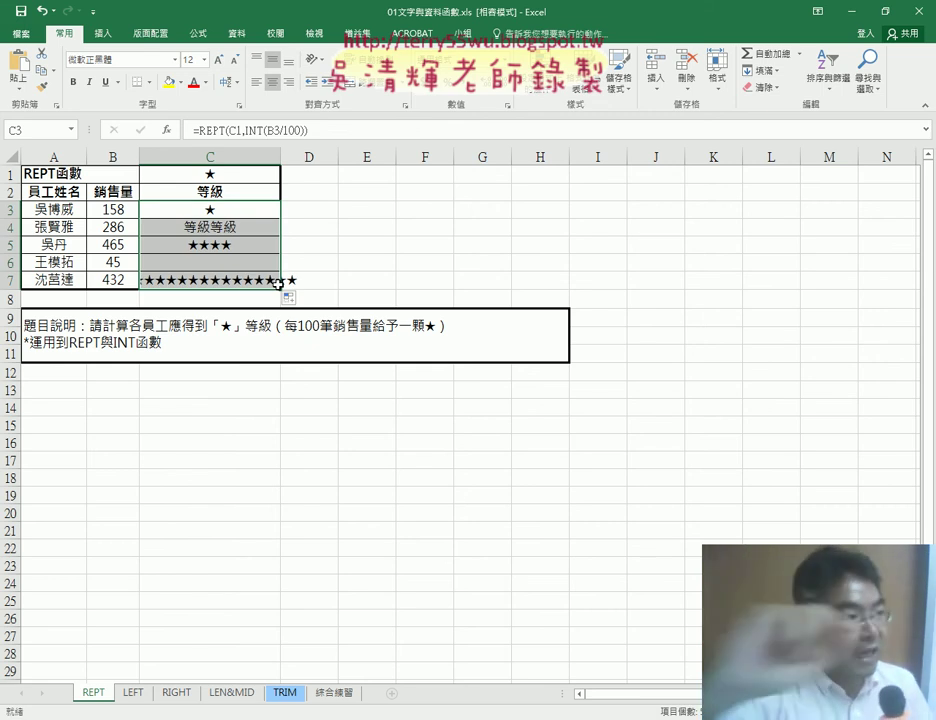
# Reopen the Function Arguments for C3's REPT formula.
pyautogui.click(216, 213)
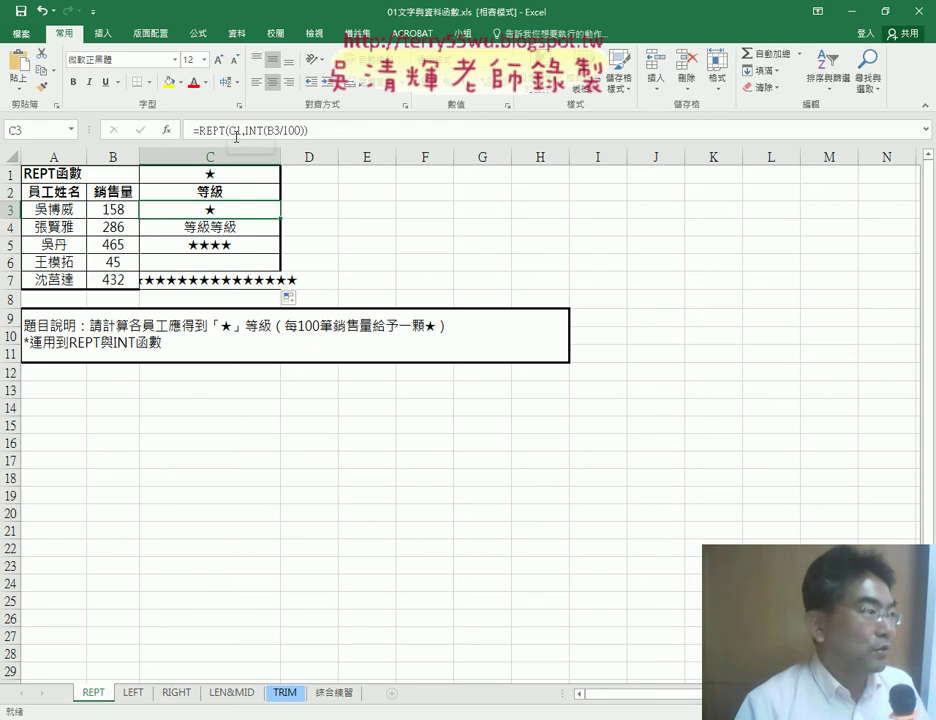
pyautogui.click(236, 135)
pyautogui.click(166, 130)
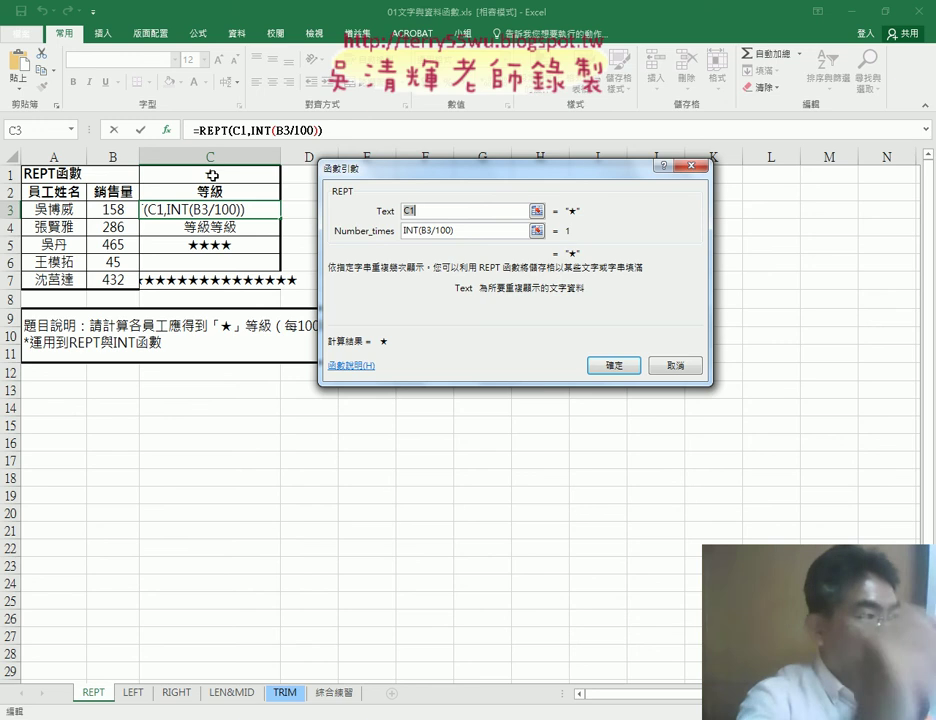
# Insert a $ between C and 1 in the REPT Text argument.
pyautogui.click(413, 213)
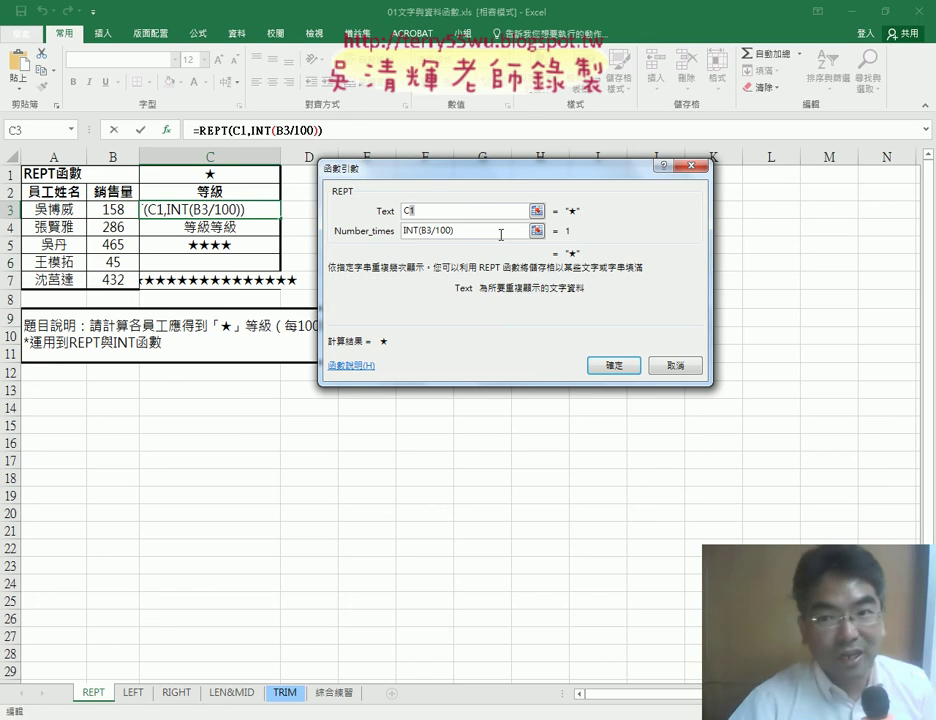
pyautogui.click(501, 234)
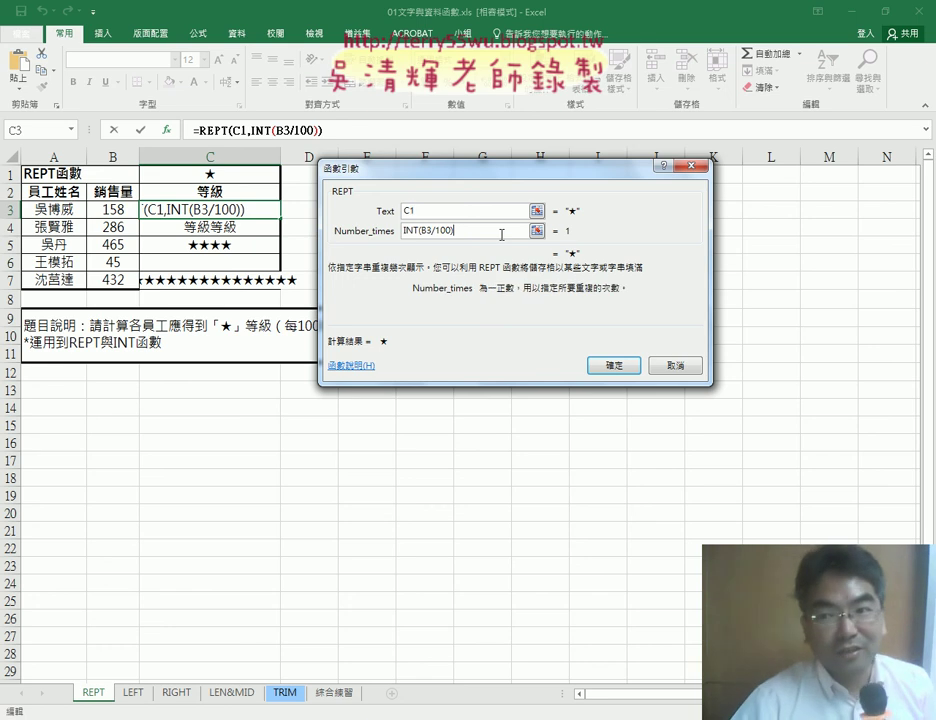
pyautogui.click(410, 211)
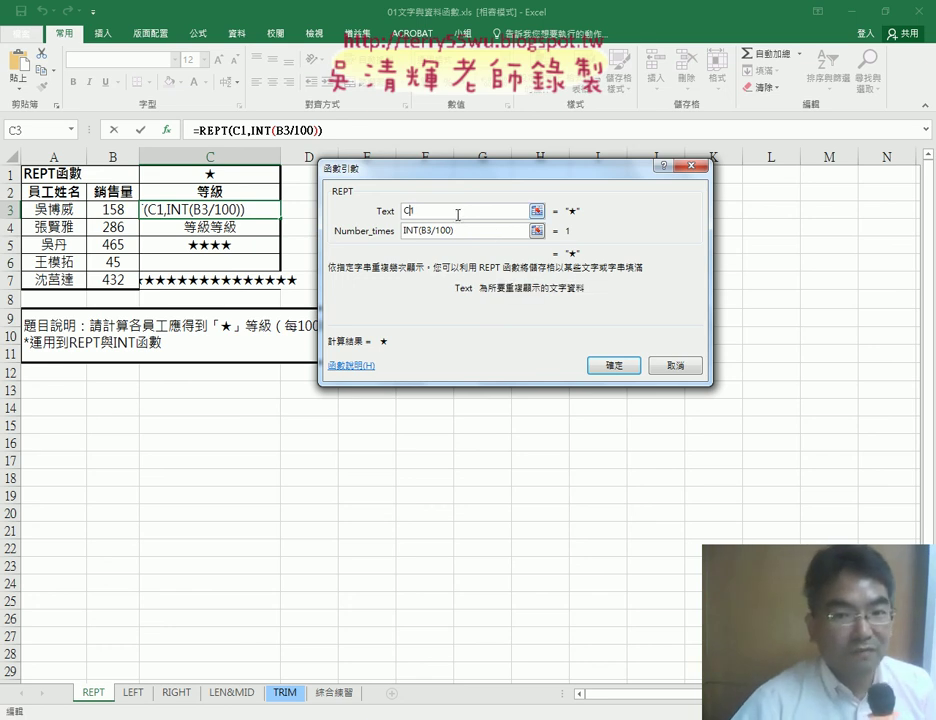
pyautogui.write('$C')
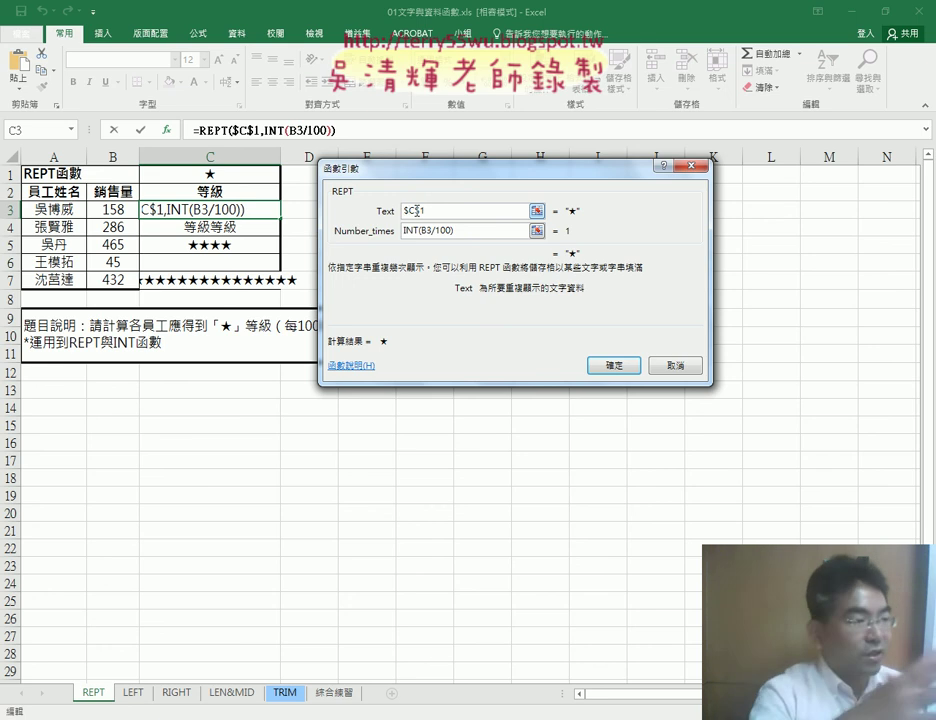
# Settle the Text argument on C$1, confirm, and fill =REPT(C$1,INT(B3/100)) down to C7.
pyautogui.write('$')
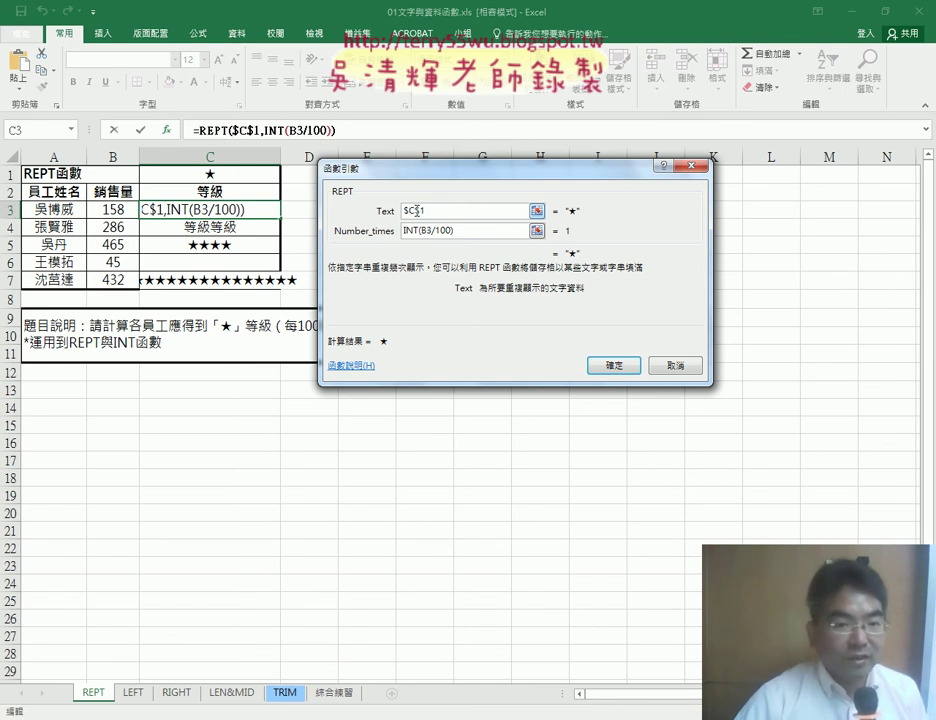
pyautogui.click(404, 211)
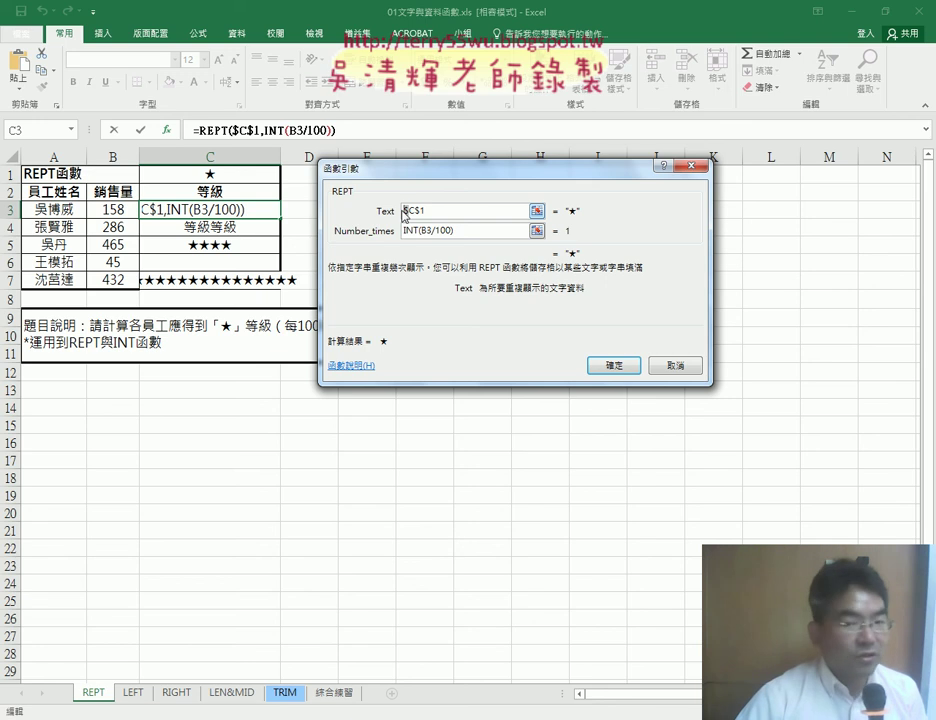
pyautogui.press('Delete')
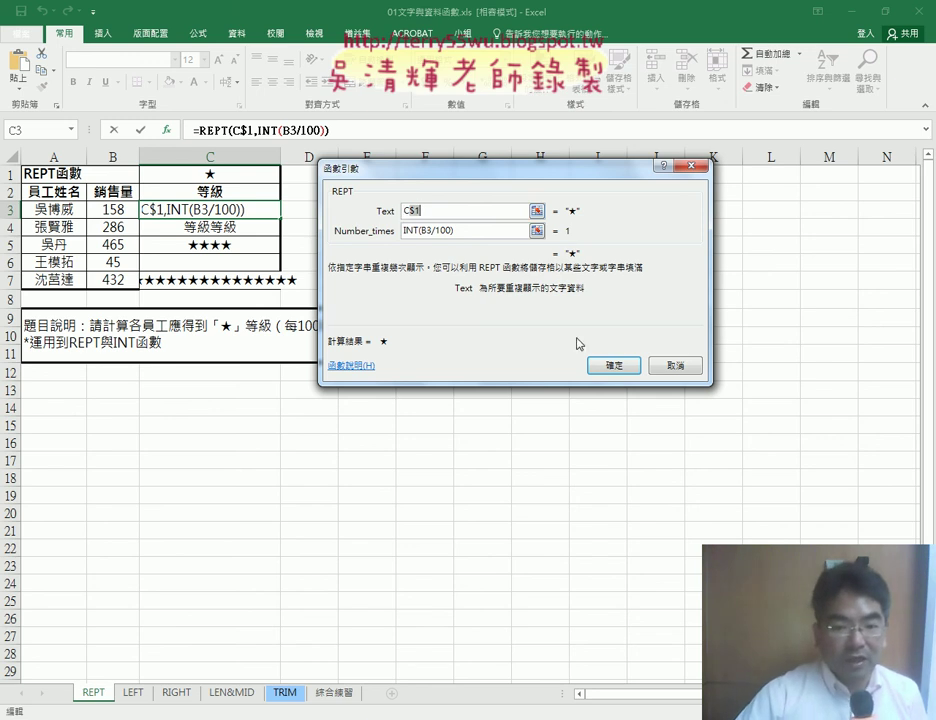
pyautogui.click(613, 365)
pyautogui.moveTo(281, 217); pyautogui.dragTo(282, 283)
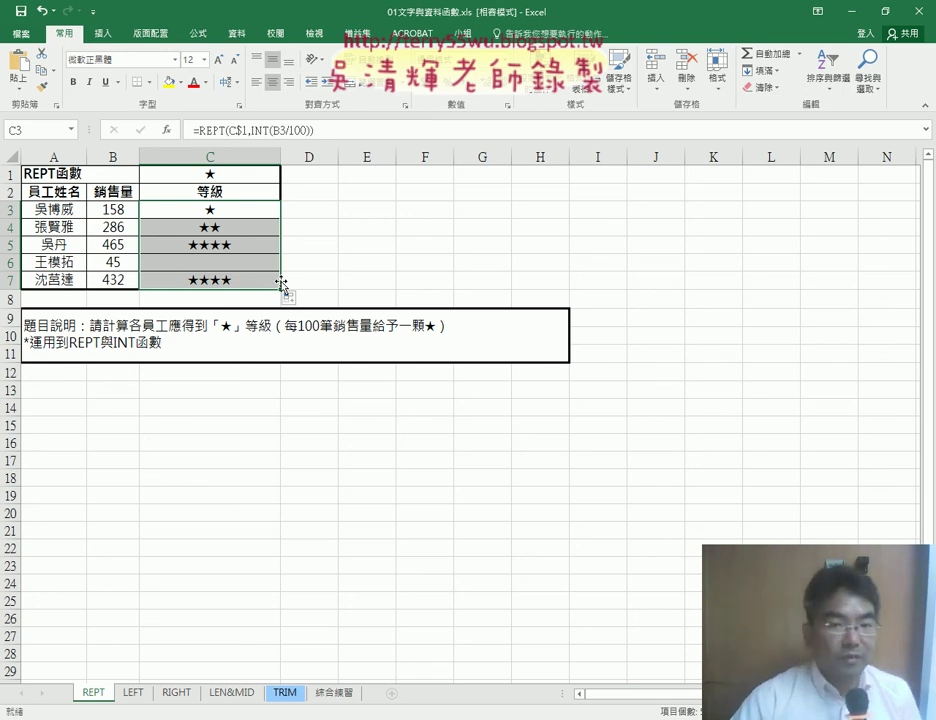
# On the LEFT sheet, inspect A3, C3 and B10's gender for the D10 salutation exercise.
pyautogui.click(136, 696)
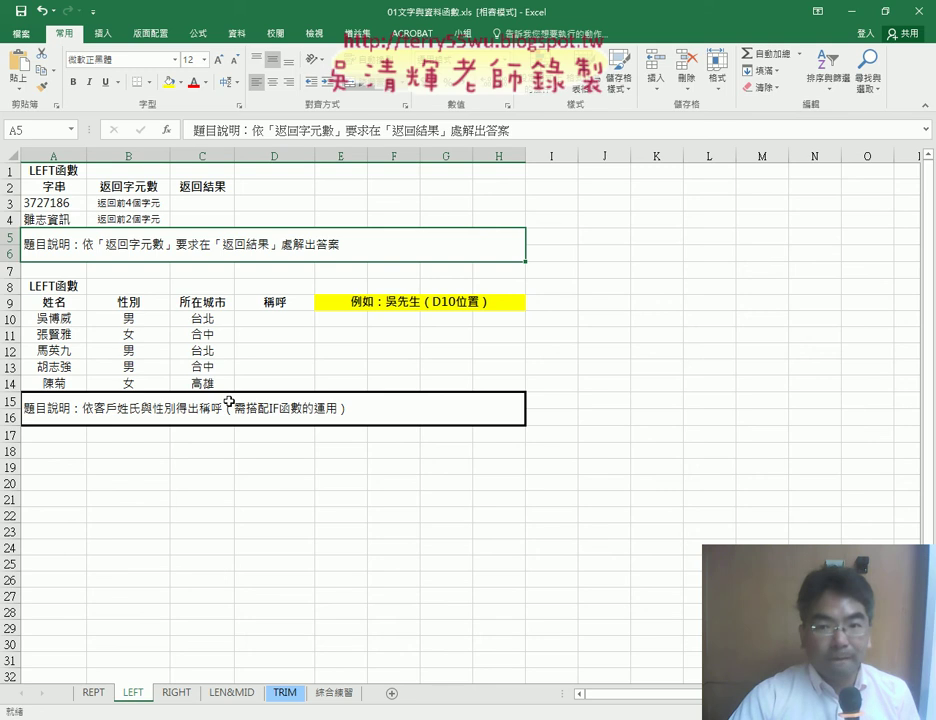
pyautogui.click(72, 205)
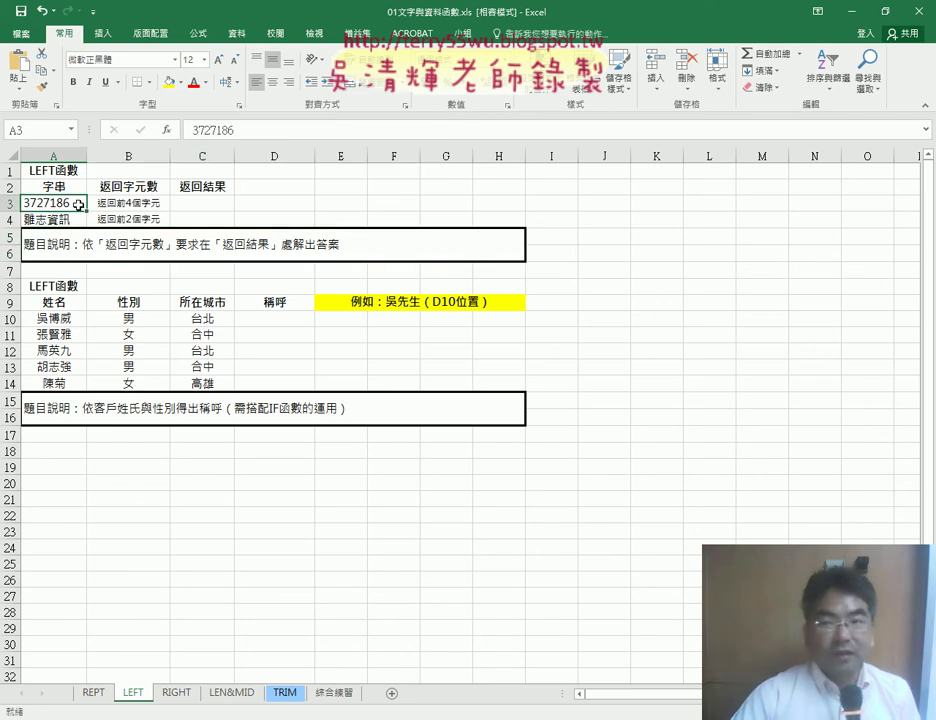
pyautogui.click(202, 203)
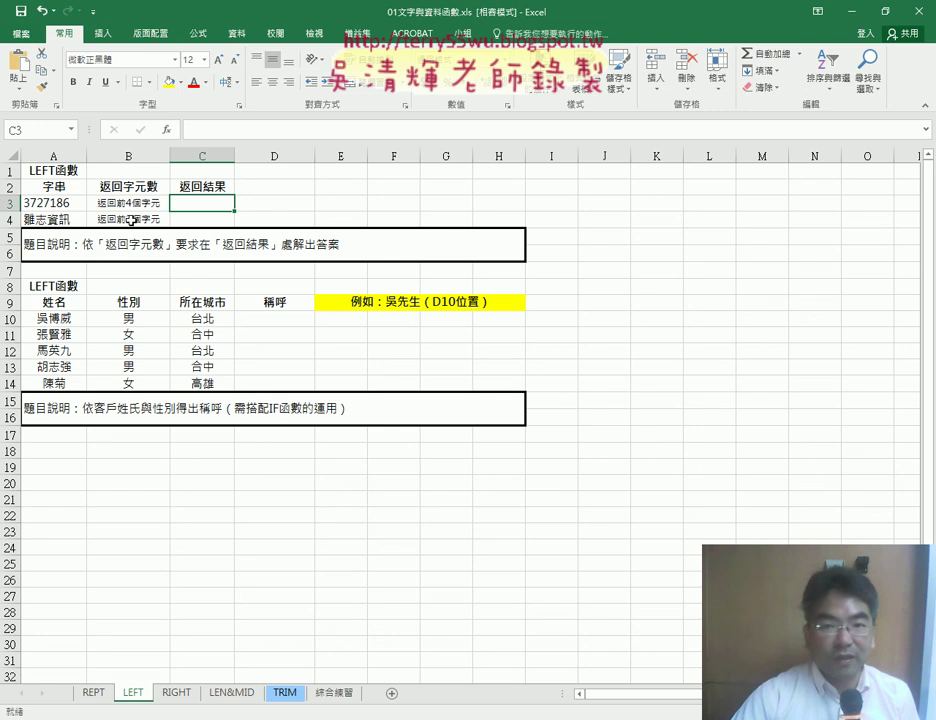
pyautogui.click(261, 320)
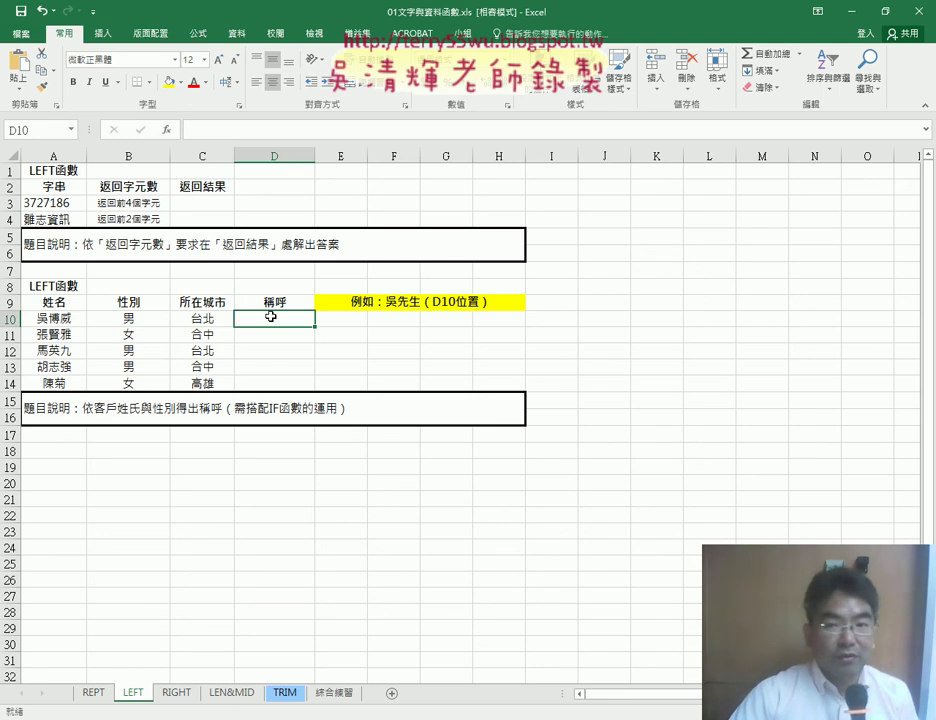
pyautogui.click(128, 317)
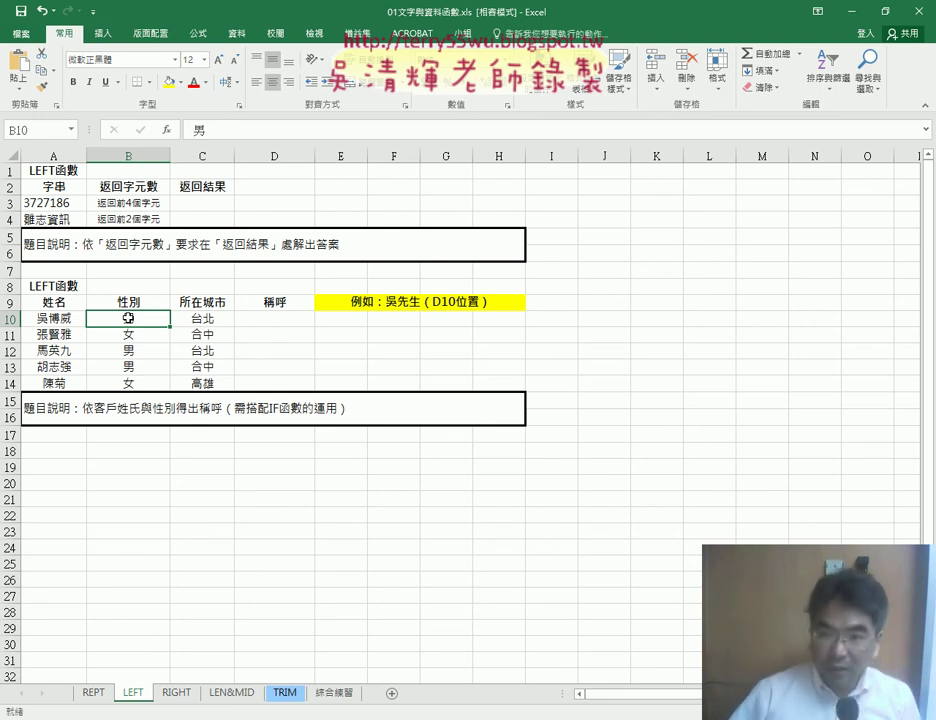
pyautogui.click(283, 319)
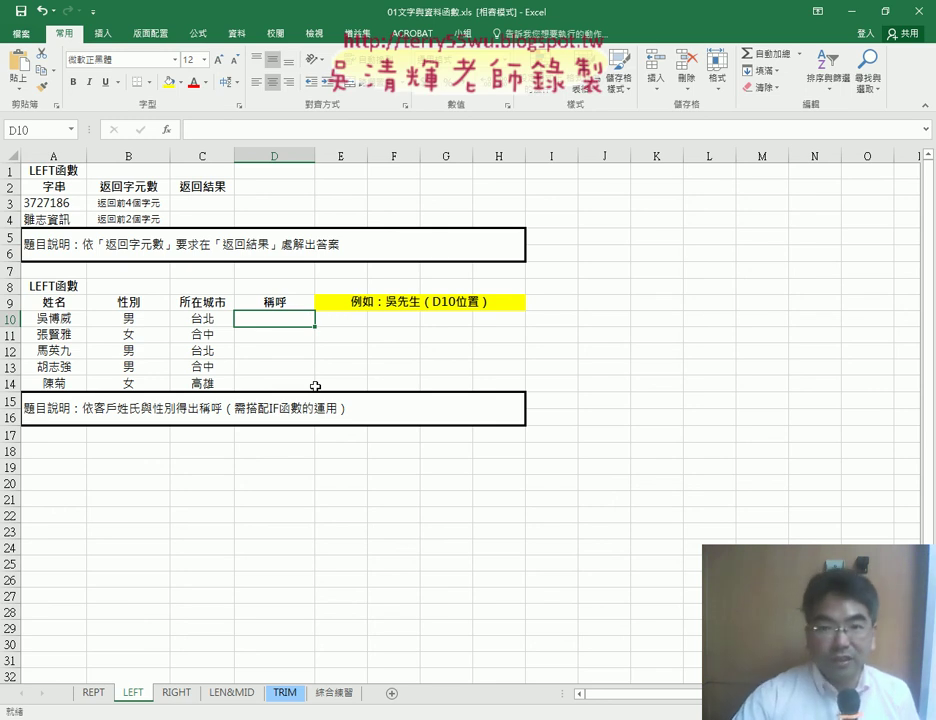
pyautogui.click(178, 693)
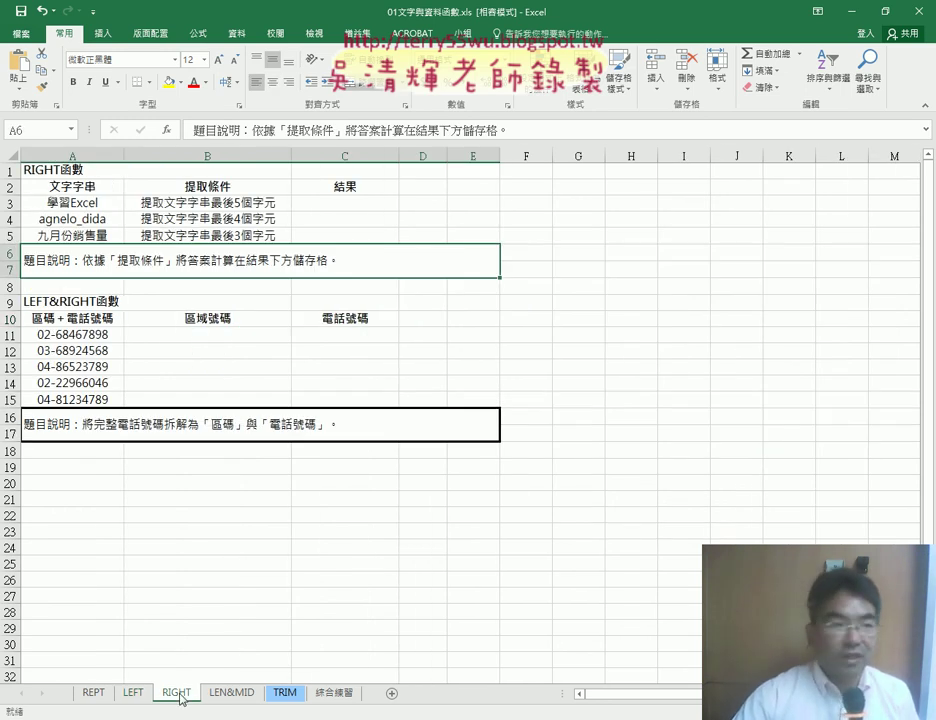
pyautogui.click(345, 202)
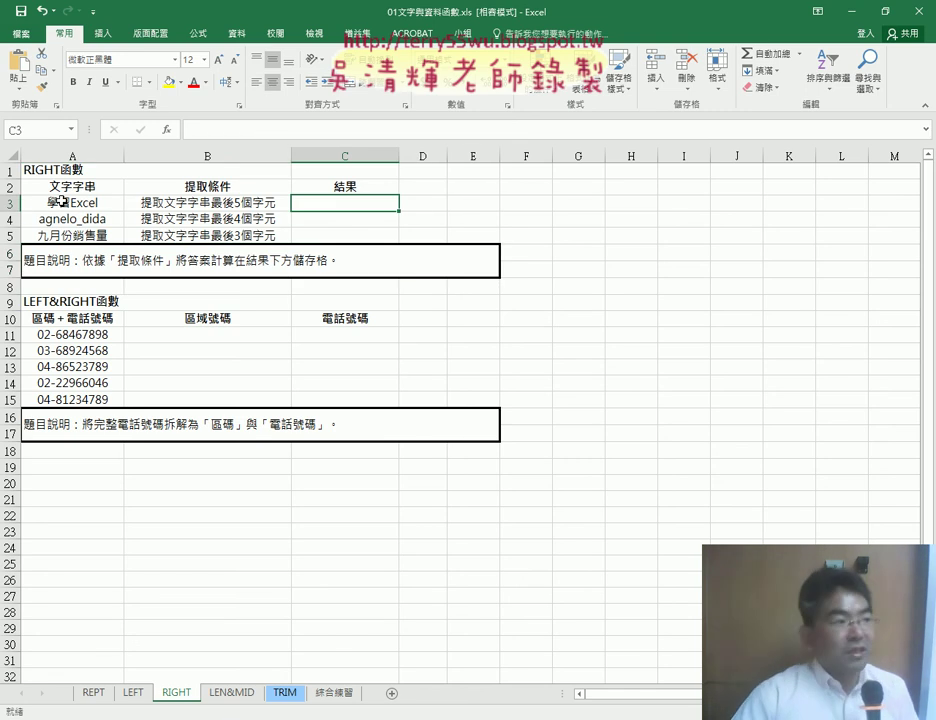
pyautogui.click(219, 336)
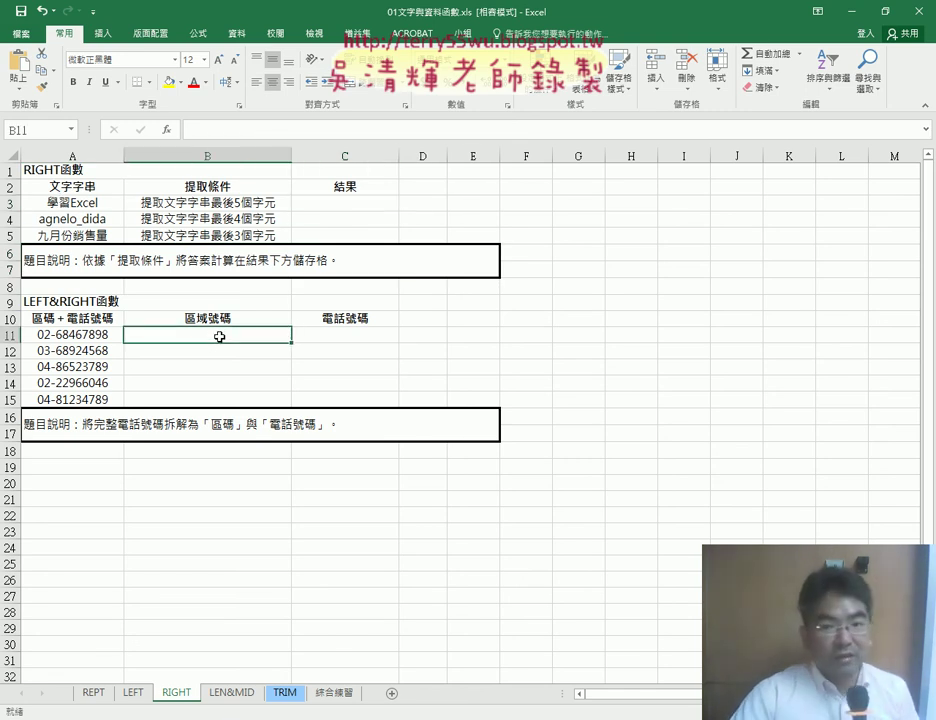
pyautogui.click(88, 335)
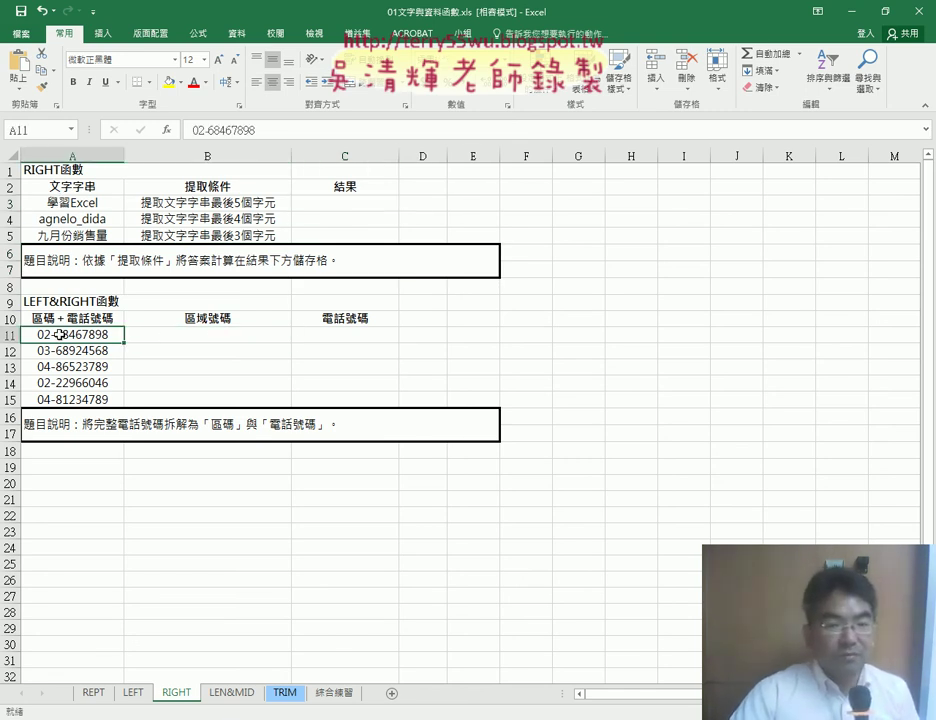
pyautogui.click(173, 337)
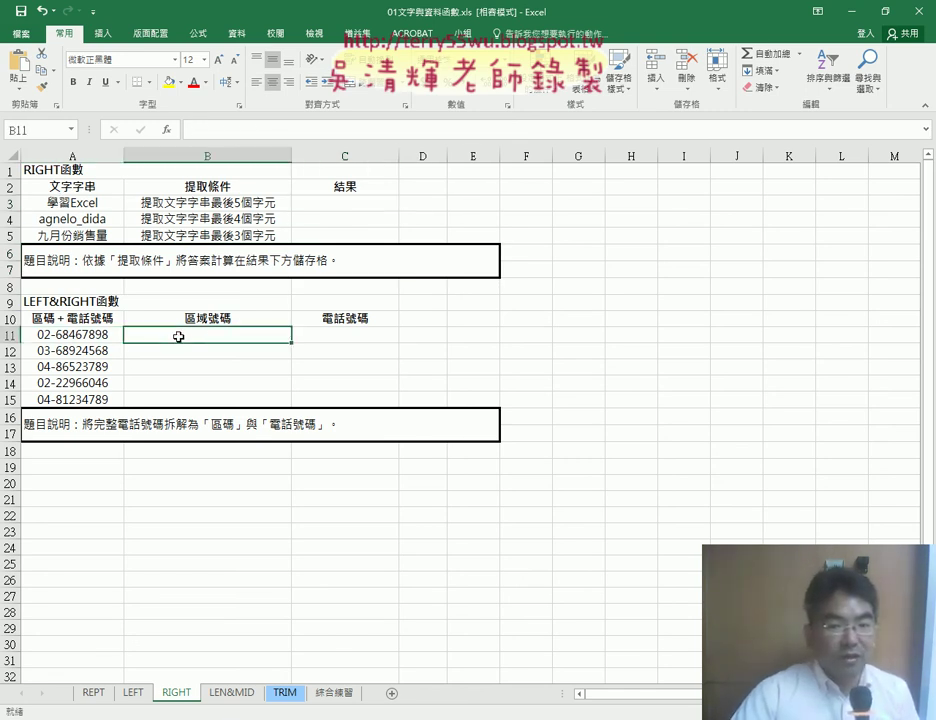
pyautogui.click(330, 343)
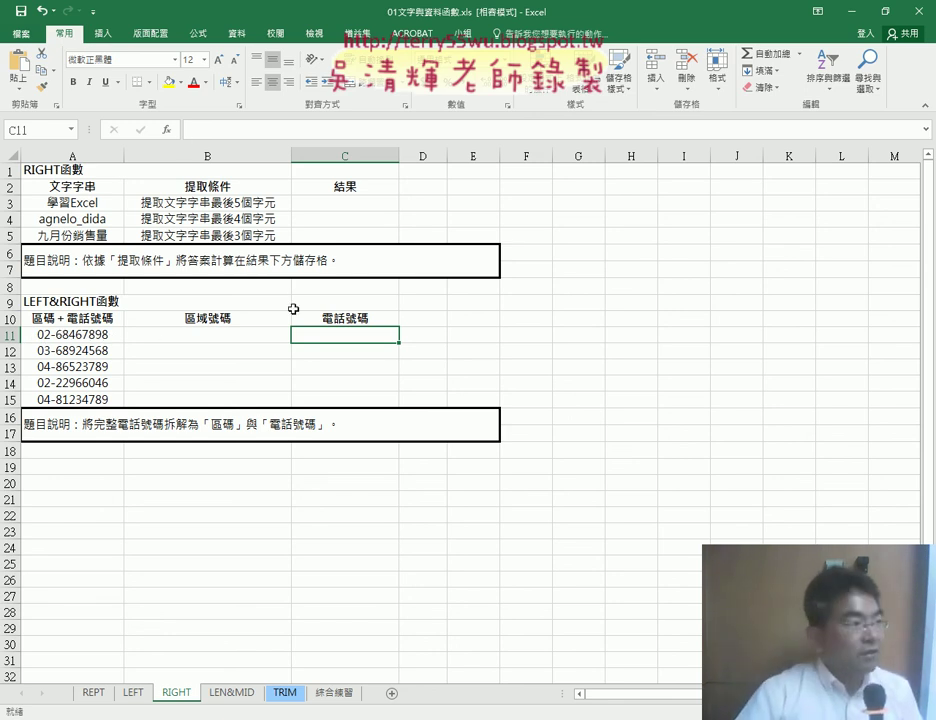
# Enter =RIGHT(A11,8) in C11 and fill it down to C15 to get 8-digit phone numbers.
pyautogui.hotkey('shift', 'F3')
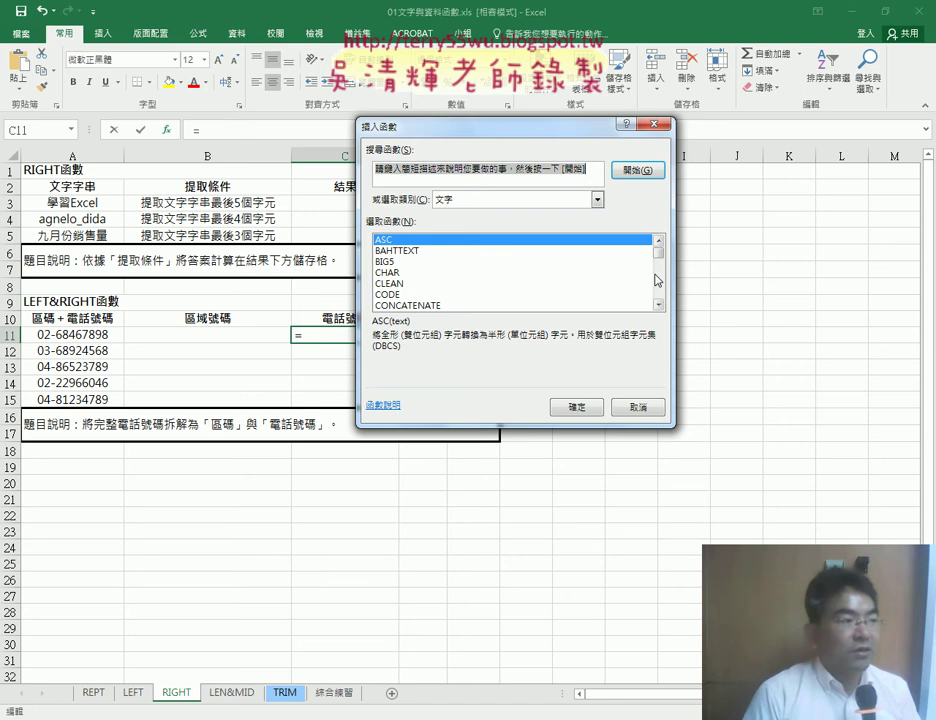
pyautogui.click(656, 272)
pyautogui.moveTo(658, 266); pyautogui.dragTo(658, 284)
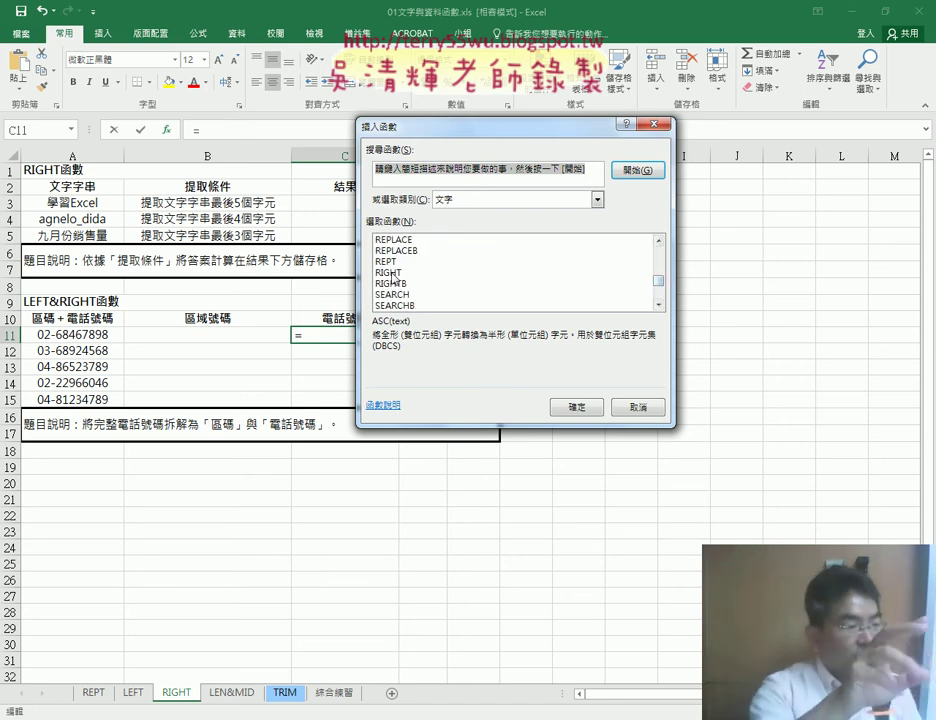
pyautogui.doubleClick(388, 272)
pyautogui.click(72, 334)
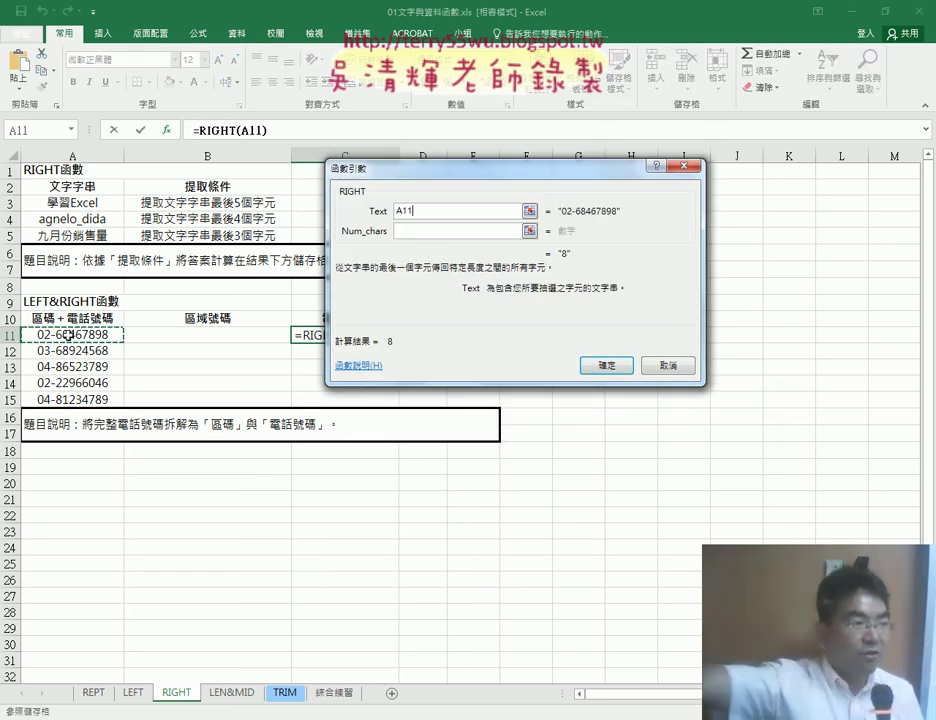
pyautogui.click(424, 230)
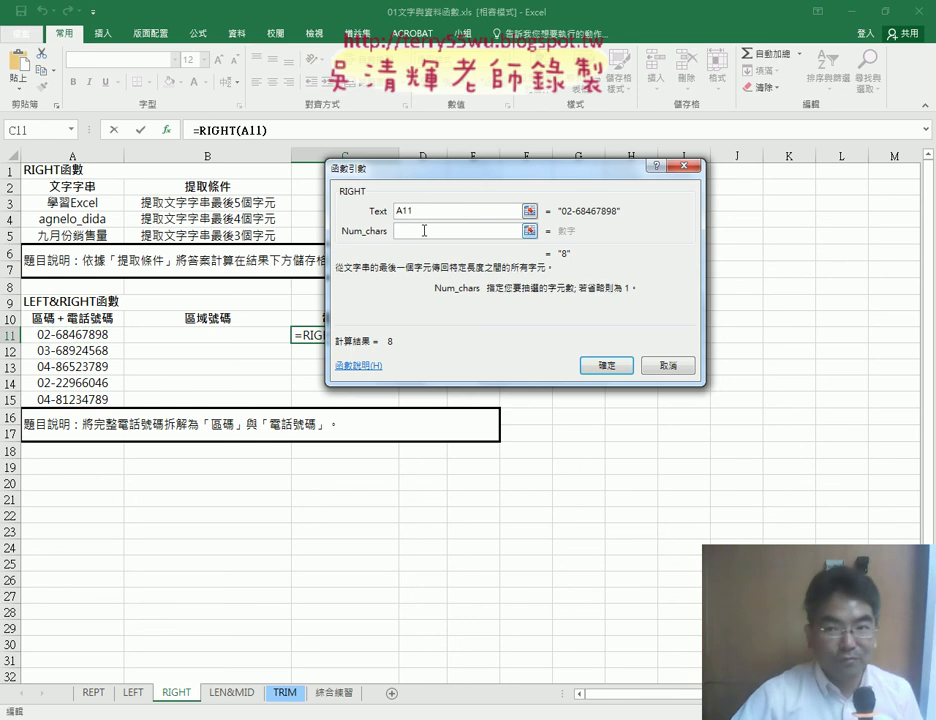
pyautogui.write('8')
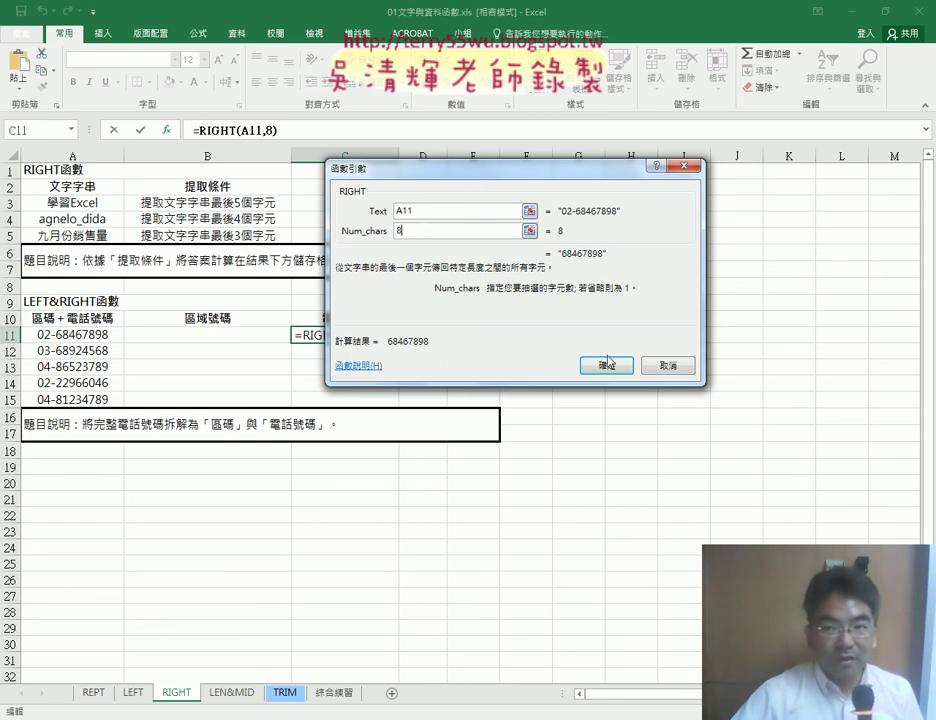
pyautogui.click(606, 365)
pyautogui.moveTo(399, 341); pyautogui.dragTo(485, 407)
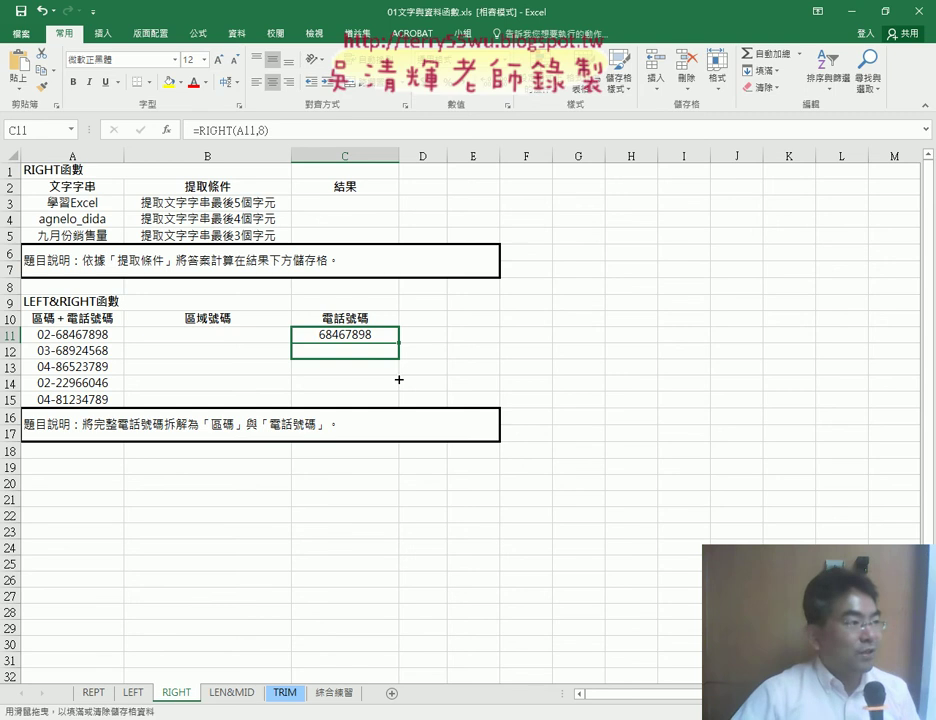
# Enter =LEFT(A11,2) in B11 and fill it down to B15 to get the area codes.
pyautogui.click(207, 334)
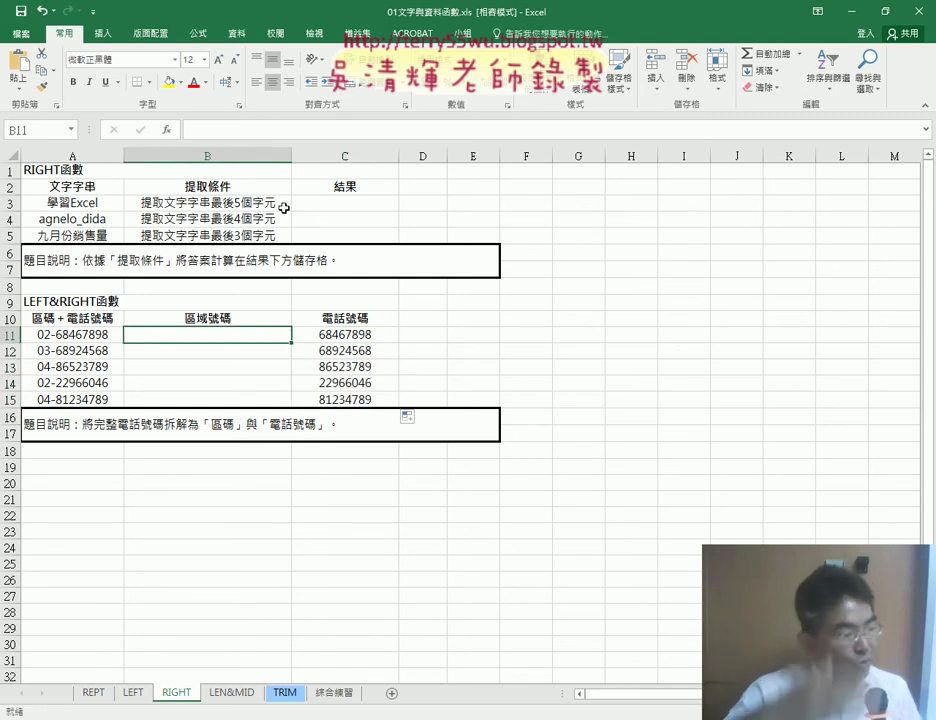
pyautogui.click(166, 131)
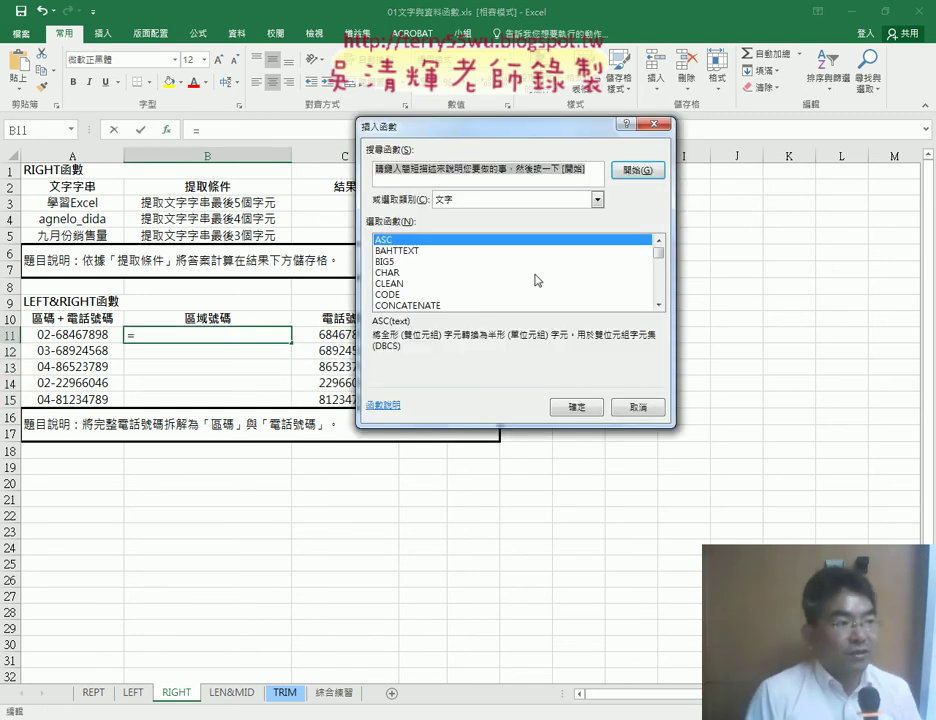
pyautogui.click(660, 264)
pyautogui.scroll(-1, 660, 264)
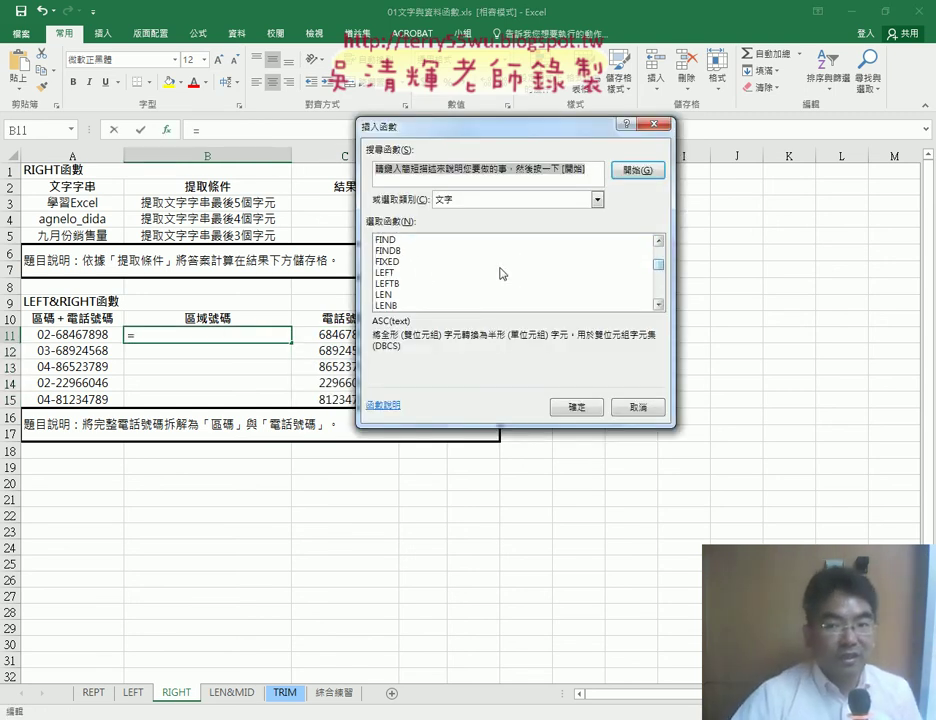
pyautogui.doubleClick(416, 275)
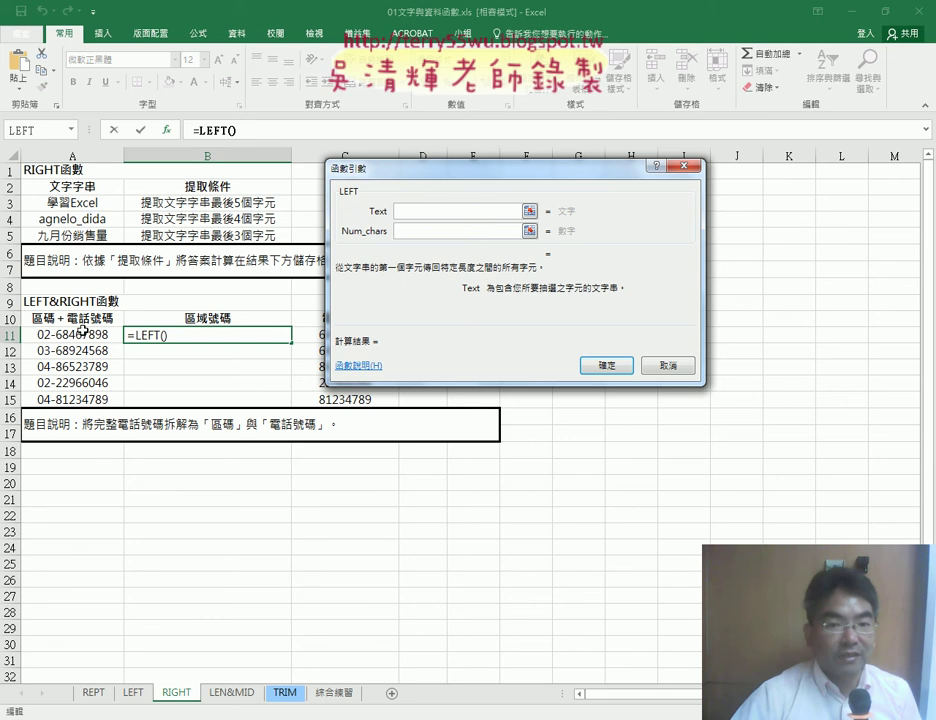
pyautogui.click(98, 334)
pyautogui.click(415, 233)
pyautogui.write('2')
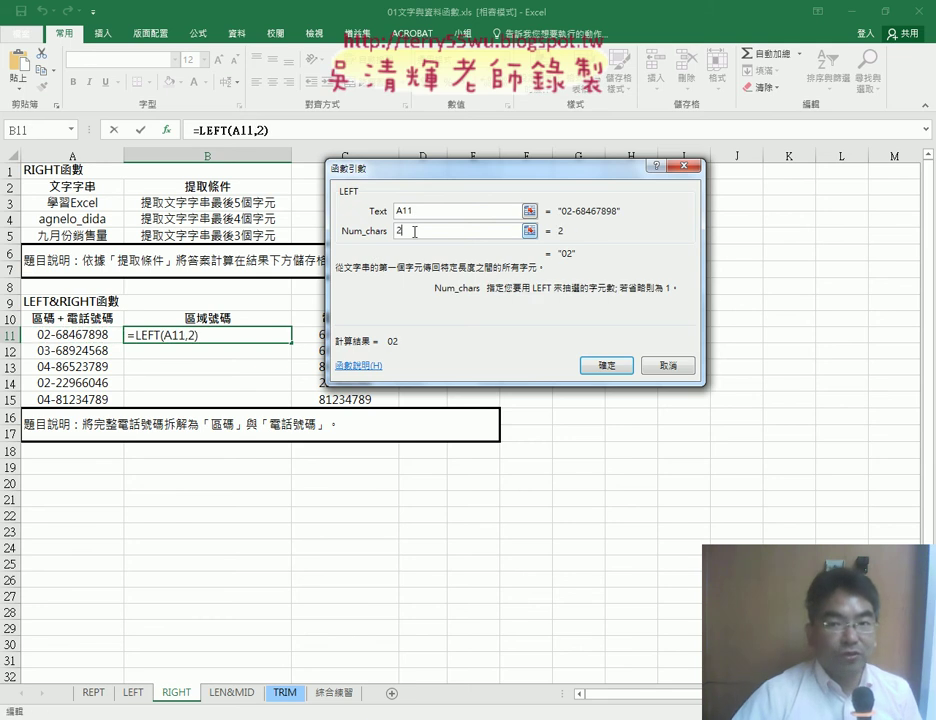
pyautogui.press('Return')
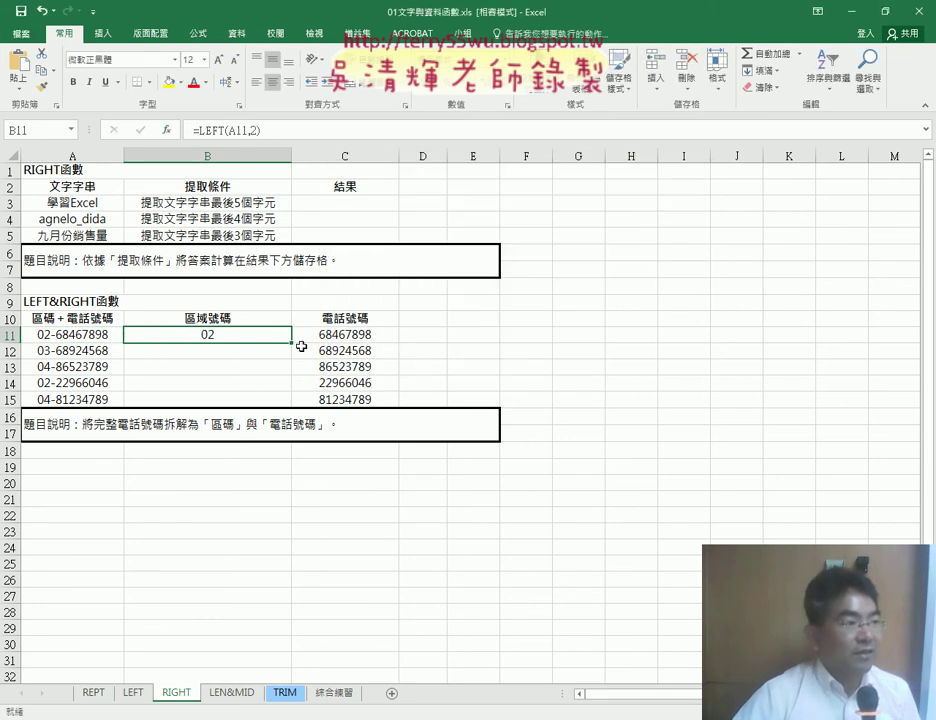
pyautogui.moveTo(291, 349); pyautogui.dragTo(291, 405)
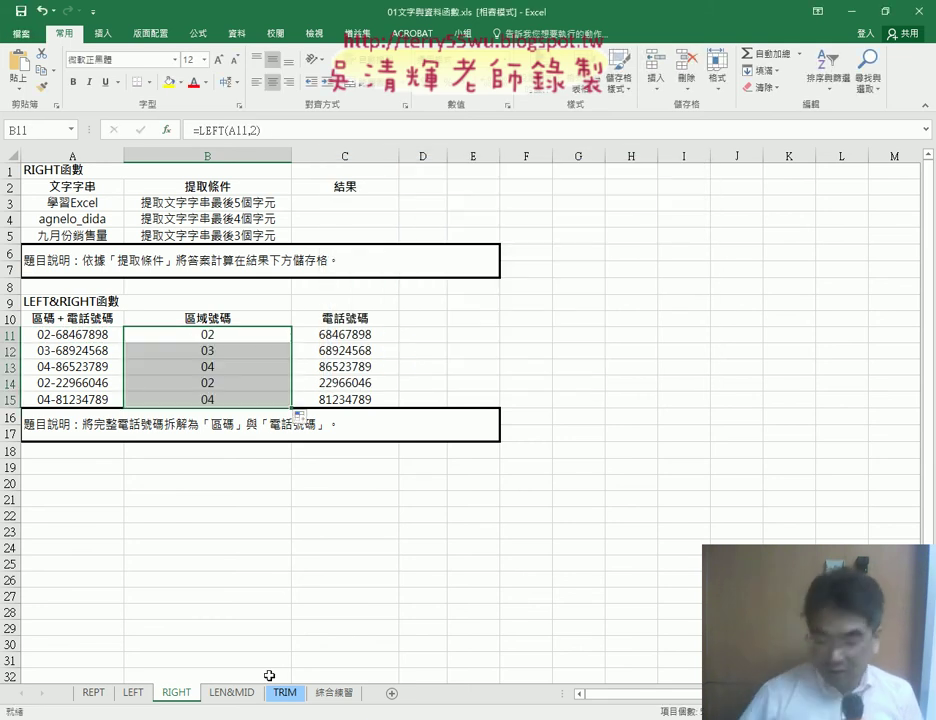
# Switch to the LEN&MID sheet and select the ID numbers in B3:B6.
pyautogui.click(238, 696)
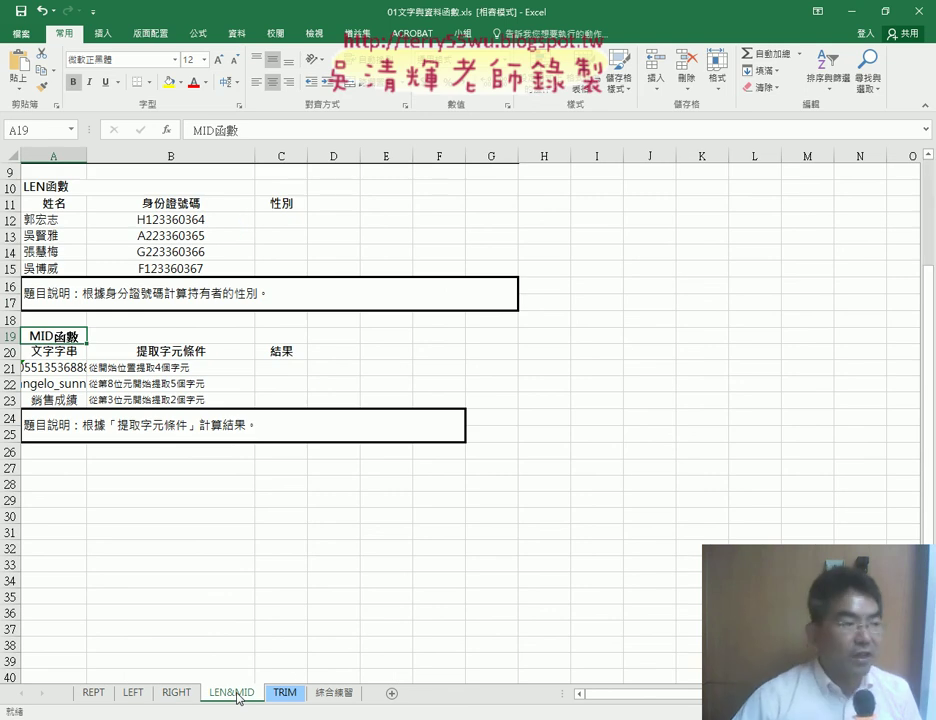
pyautogui.click(290, 221)
pyautogui.scroll(3, 295, 260)
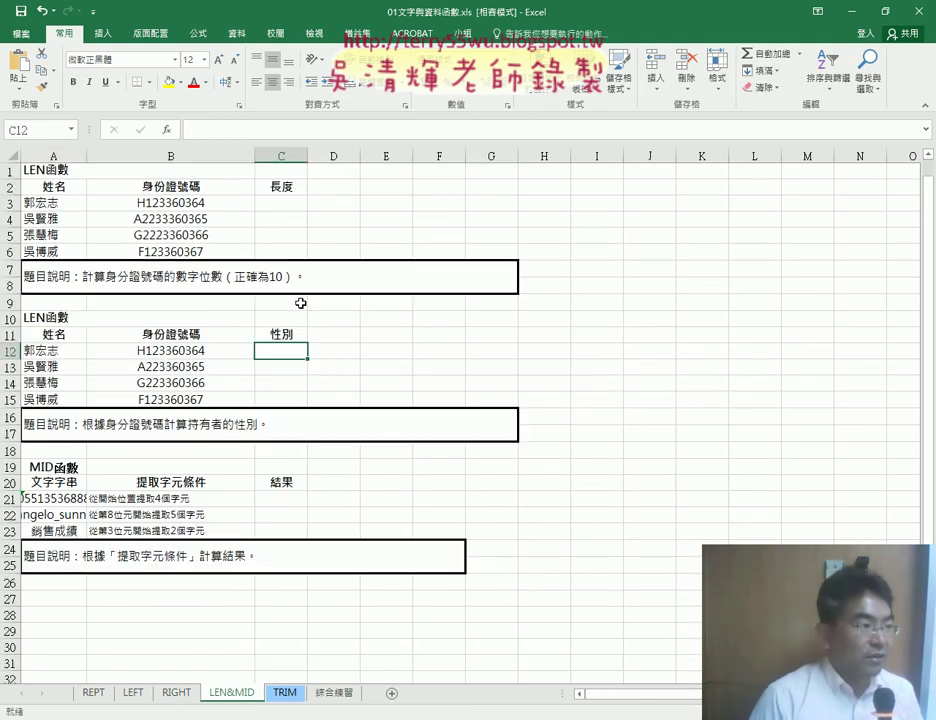
pyautogui.click(288, 203)
pyautogui.moveTo(160, 203); pyautogui.dragTo(158, 249)
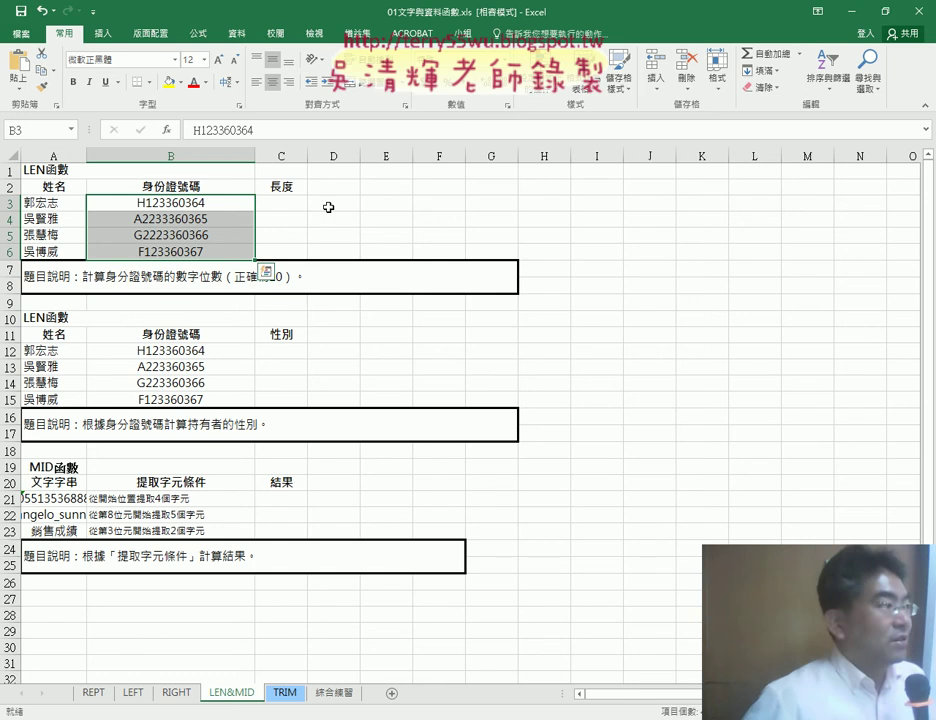
# Enter =LEN(B3) in C3, fill it to C6 (10, 11, 11, 10), then select D3.
pyautogui.click(292, 204)
pyautogui.click(166, 130)
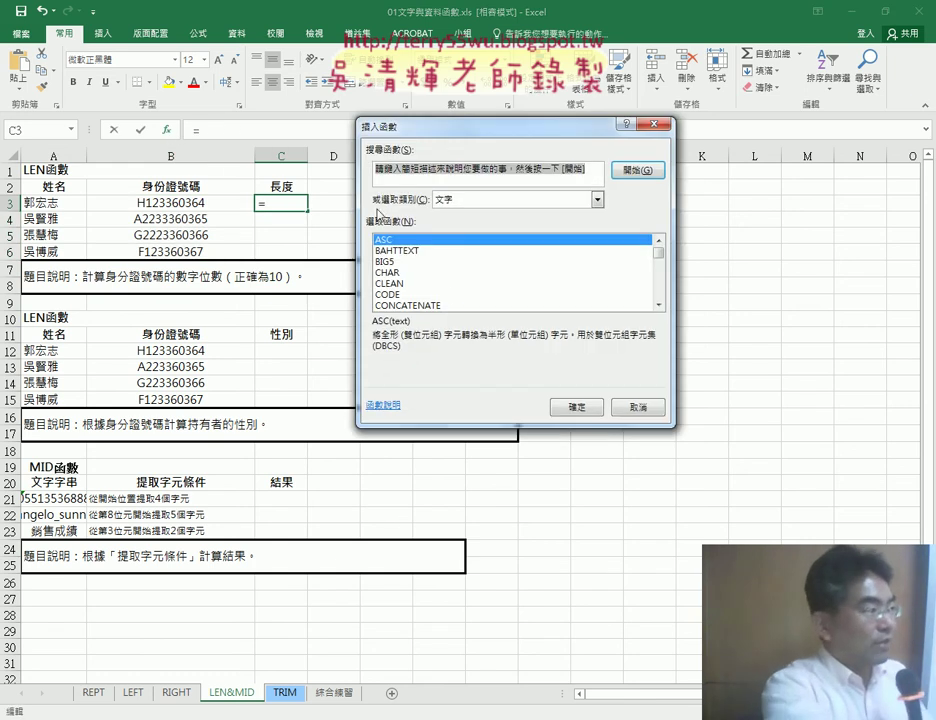
pyautogui.moveTo(659, 252); pyautogui.dragTo(660, 272)
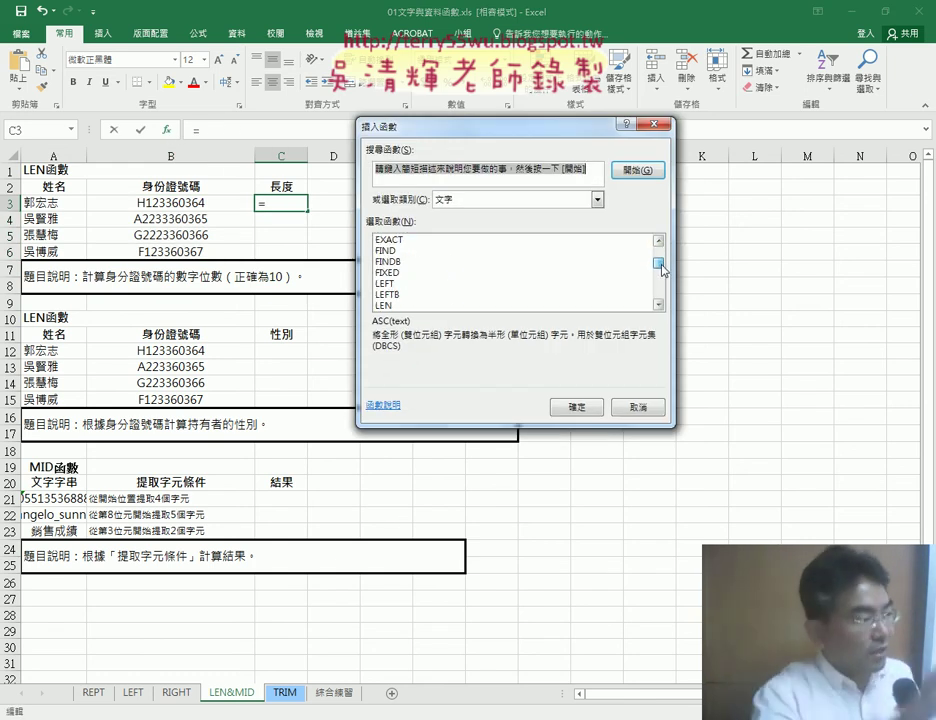
pyautogui.doubleClick(384, 272)
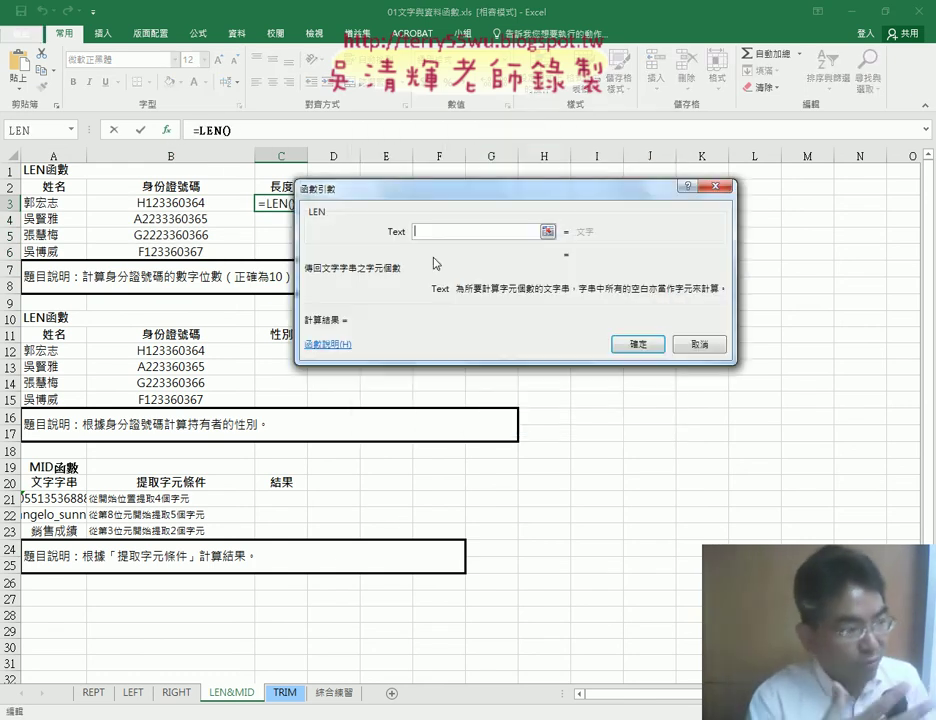
pyautogui.click(170, 204)
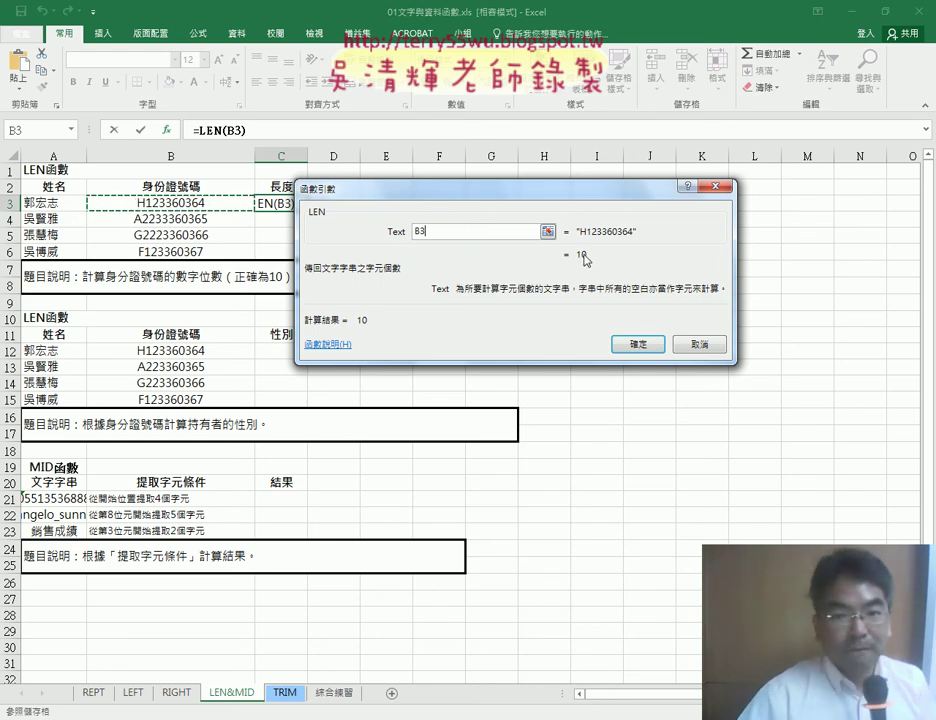
pyautogui.click(632, 341)
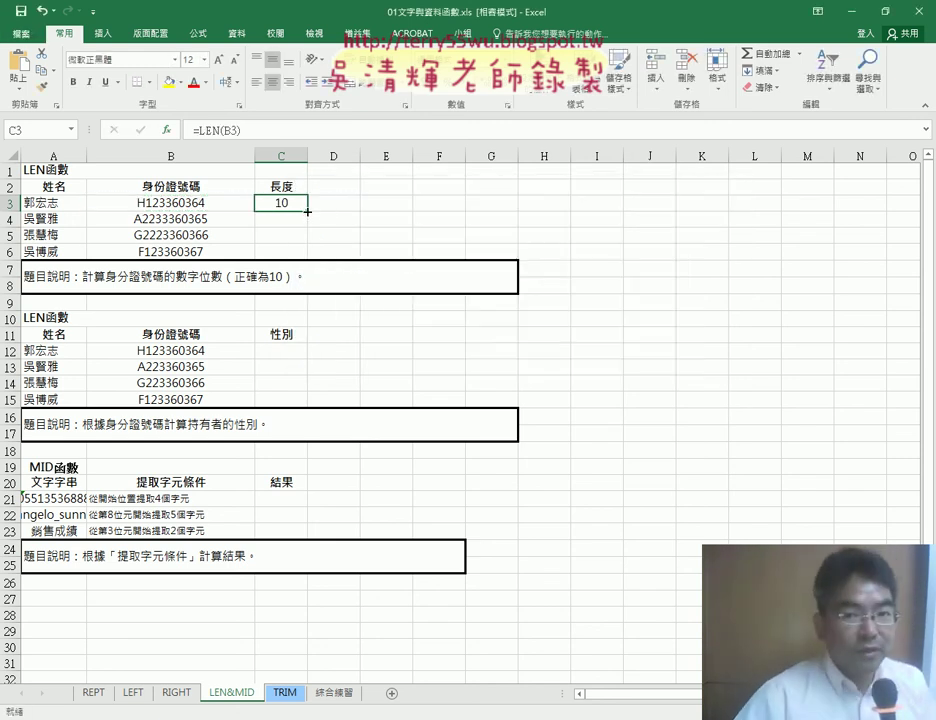
pyautogui.moveTo(307, 210); pyautogui.dragTo(307, 257)
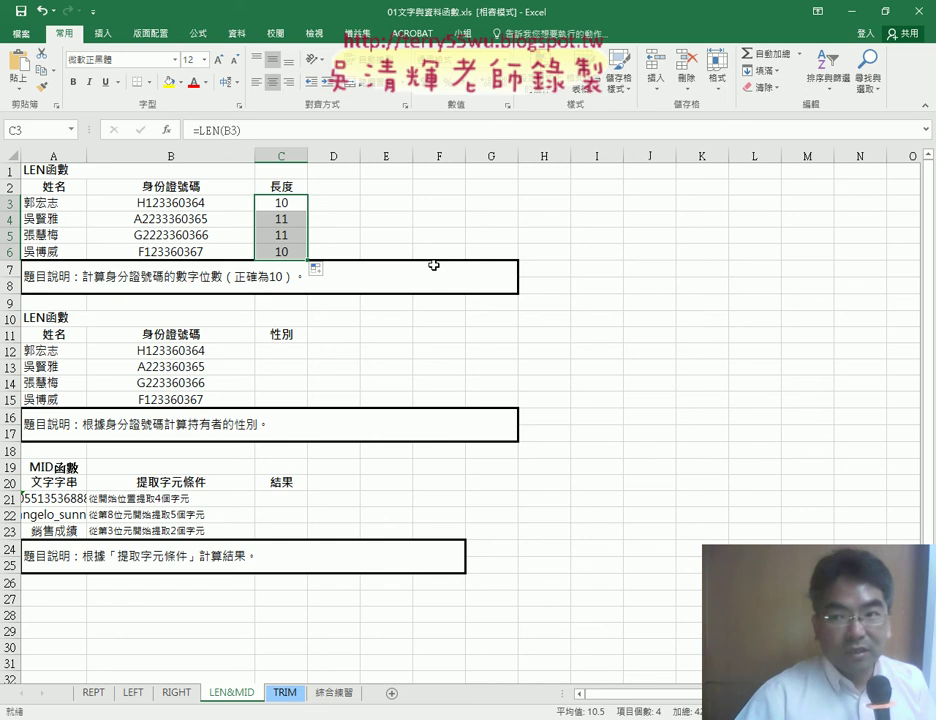
pyautogui.click(336, 205)
pyautogui.write('=')
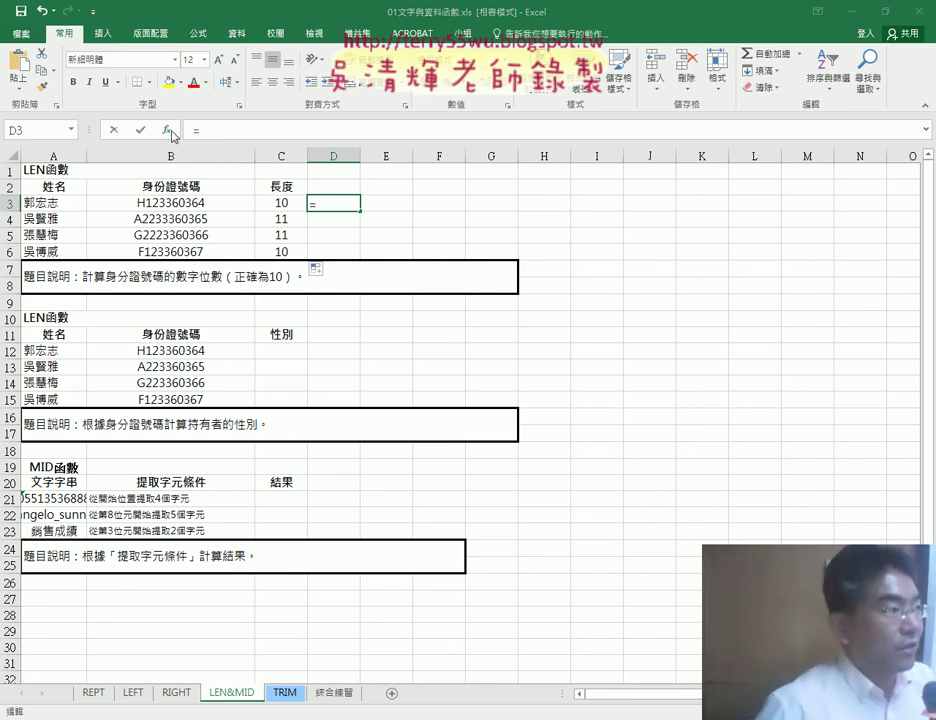
# Choose the IF function from the Logical category for cell D3.
pyautogui.click(167, 130)
pyautogui.click(490, 200)
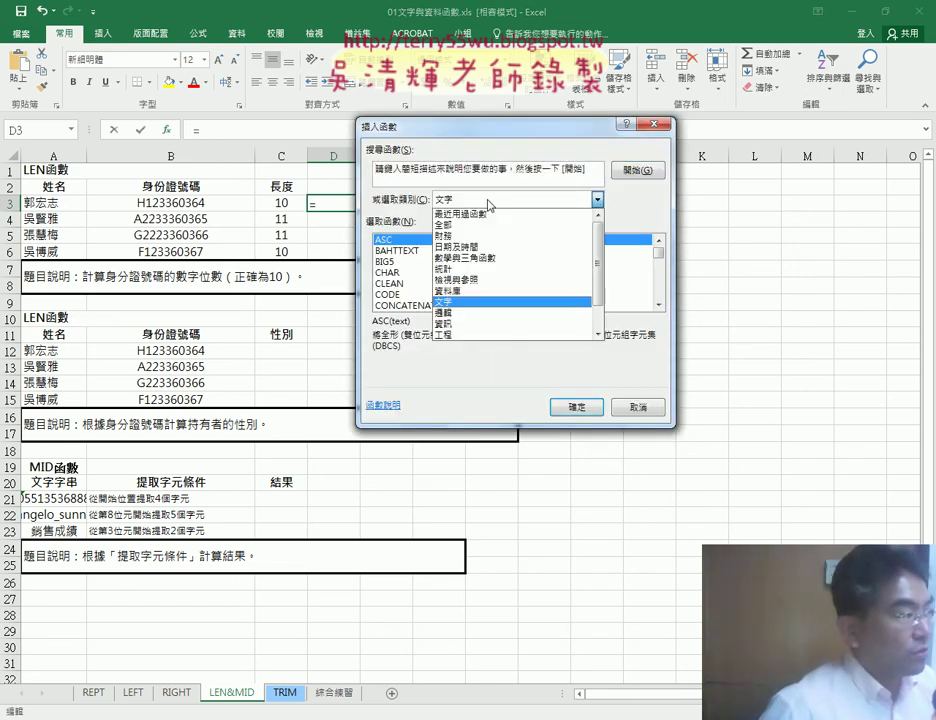
pyautogui.click(482, 318)
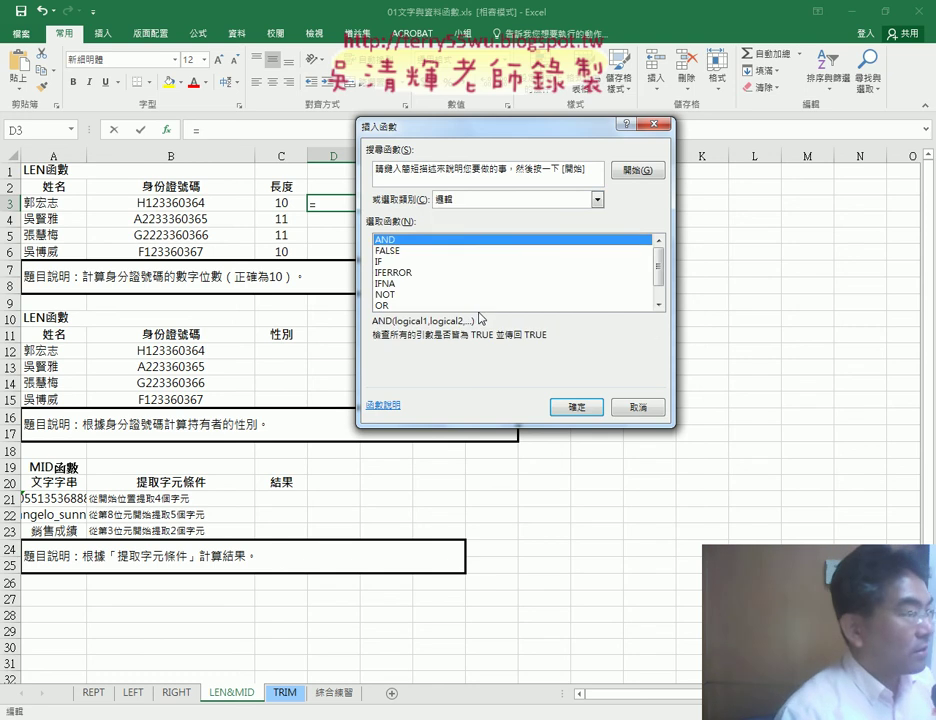
pyautogui.doubleClick(400, 262)
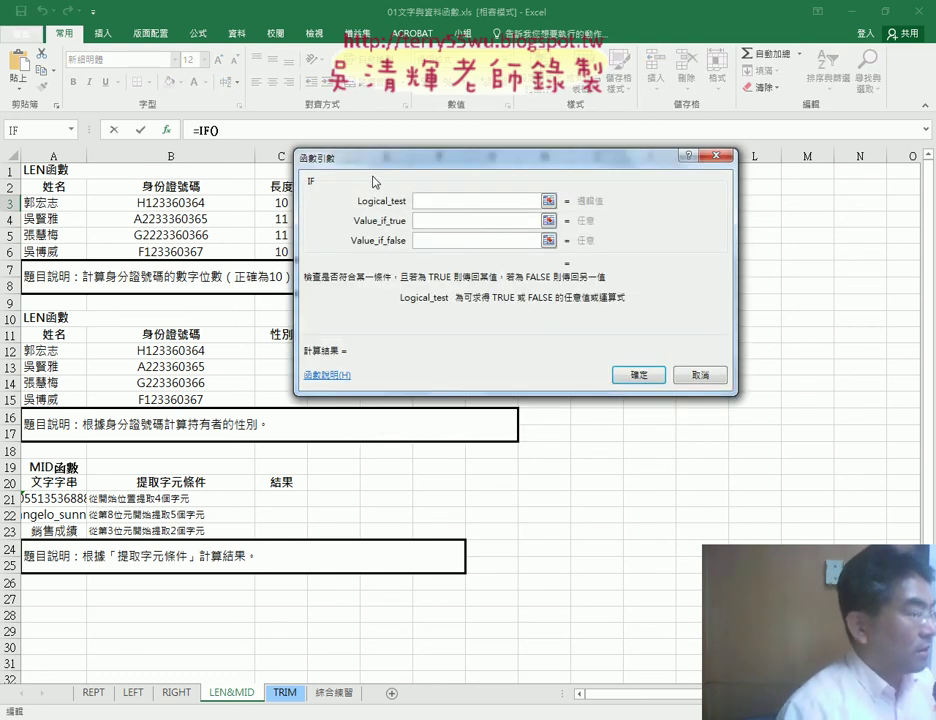
pyautogui.moveTo(376, 182); pyautogui.dragTo(436, 182)
# Set IF arguments to C3=10, "Y", "N" and fill the check down to D6.
pyautogui.click(283, 203)
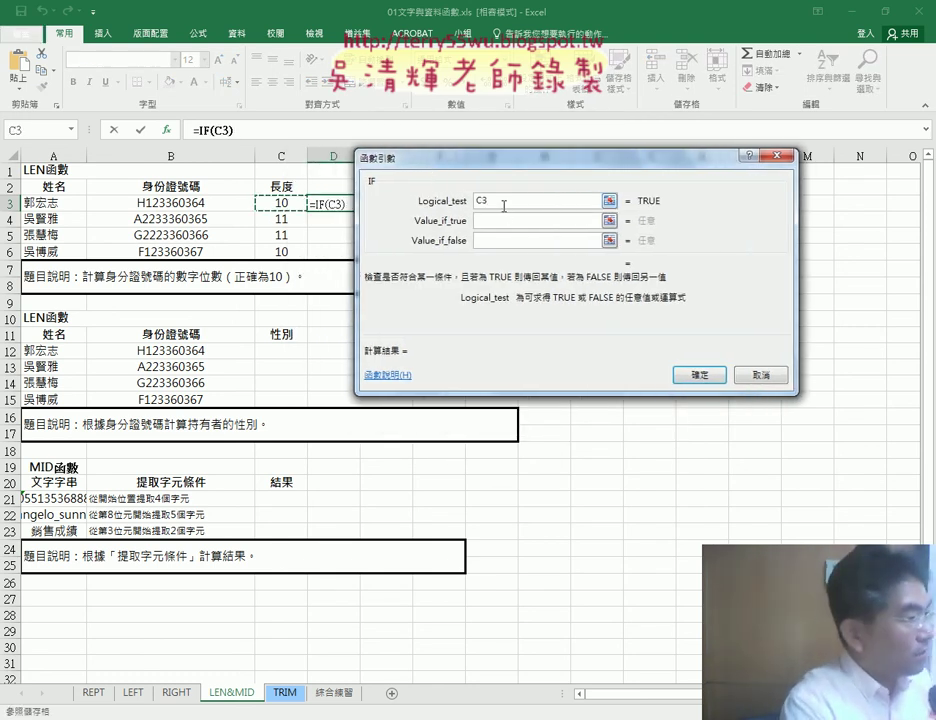
pyautogui.write('=')
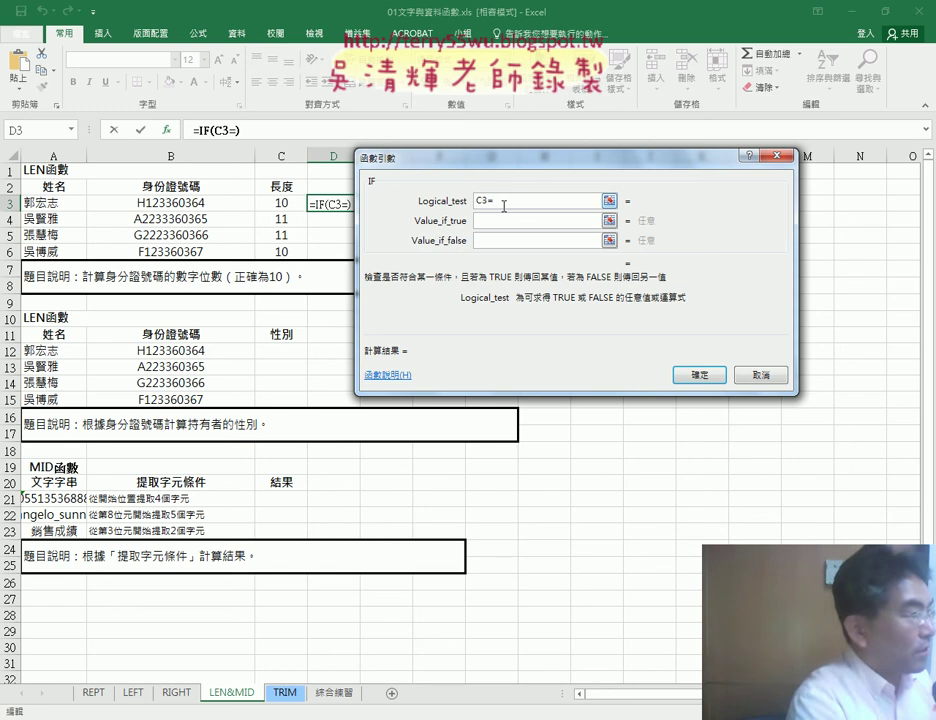
pyautogui.write('10')
pyautogui.click(508, 218)
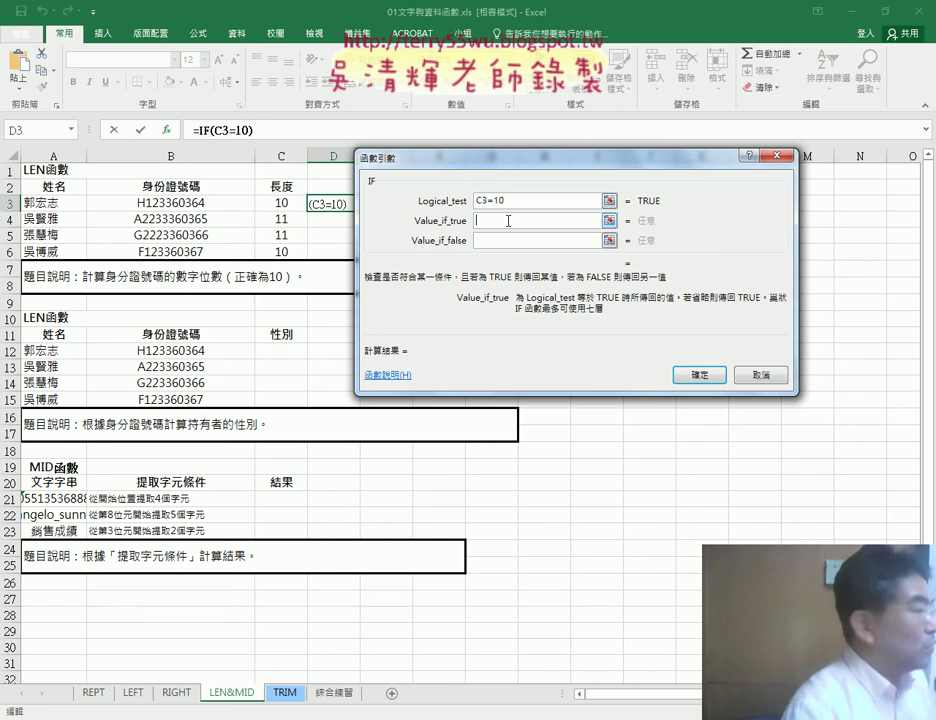
pyautogui.write('Y')
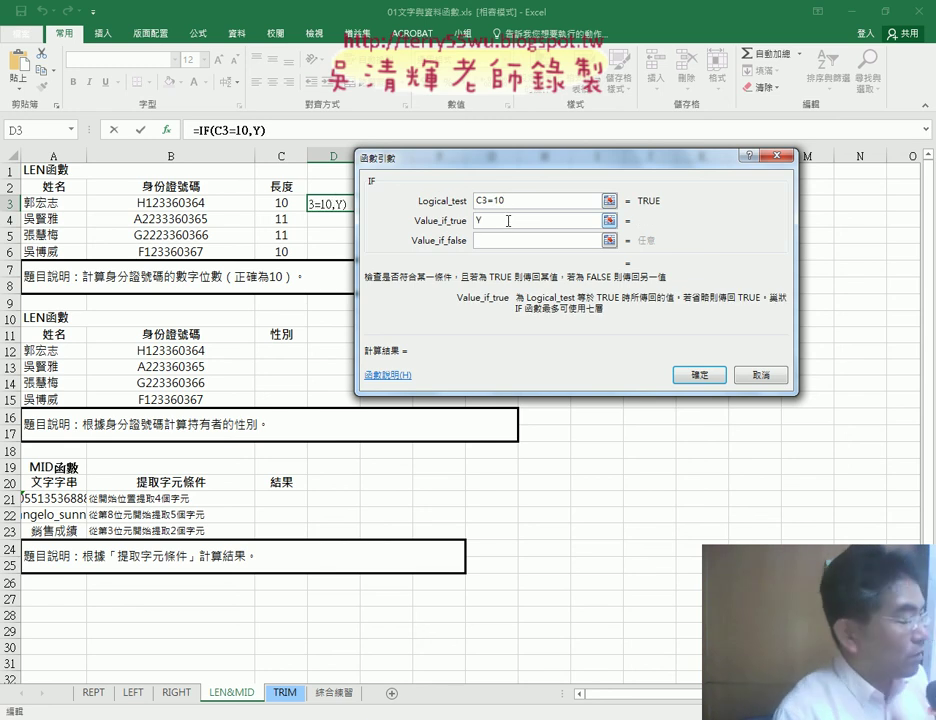
pyautogui.click(500, 239)
pyautogui.write('N')
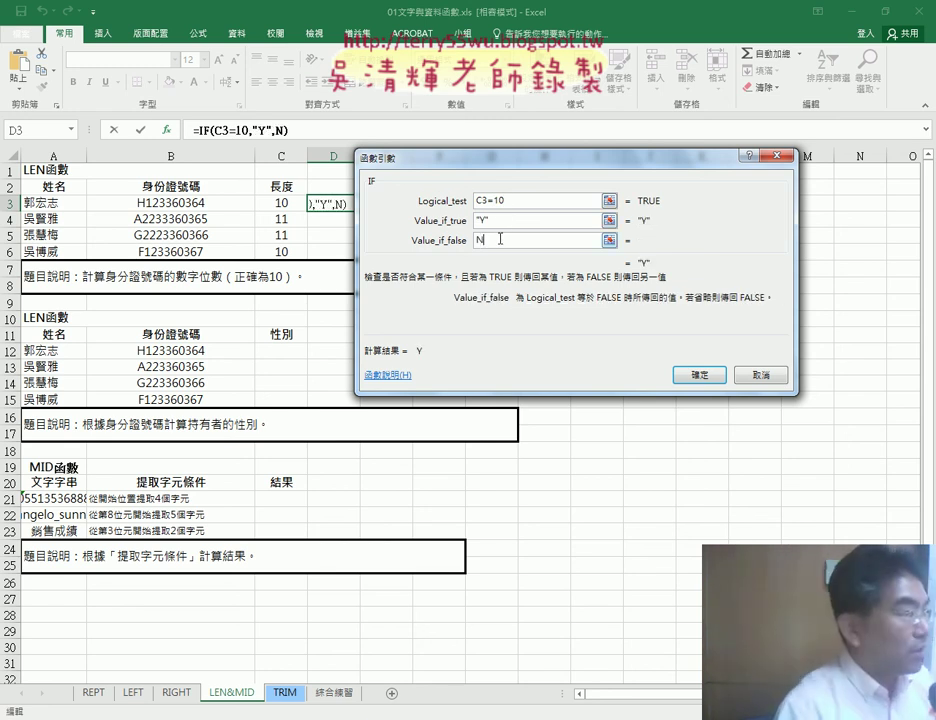
pyautogui.click(700, 375)
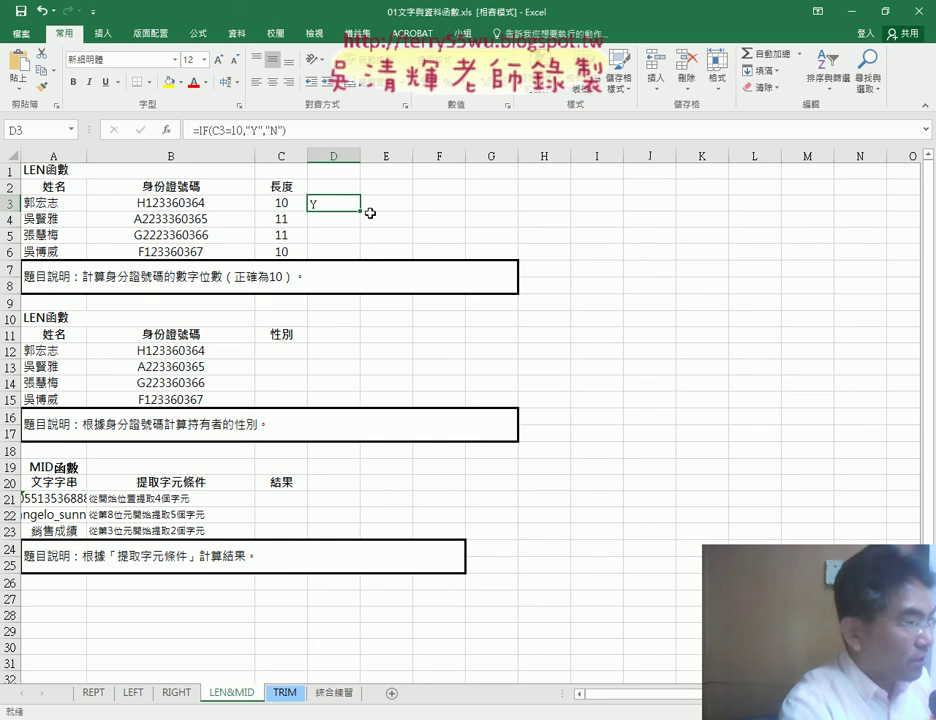
pyautogui.moveTo(362, 211); pyautogui.dragTo(364, 260)
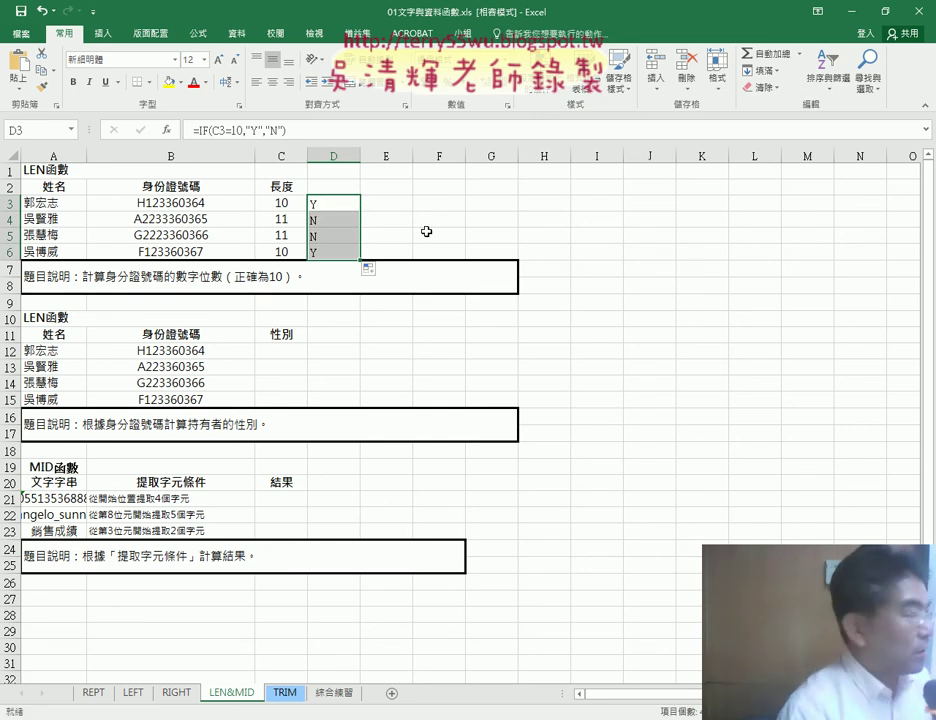
pyautogui.click(335, 206)
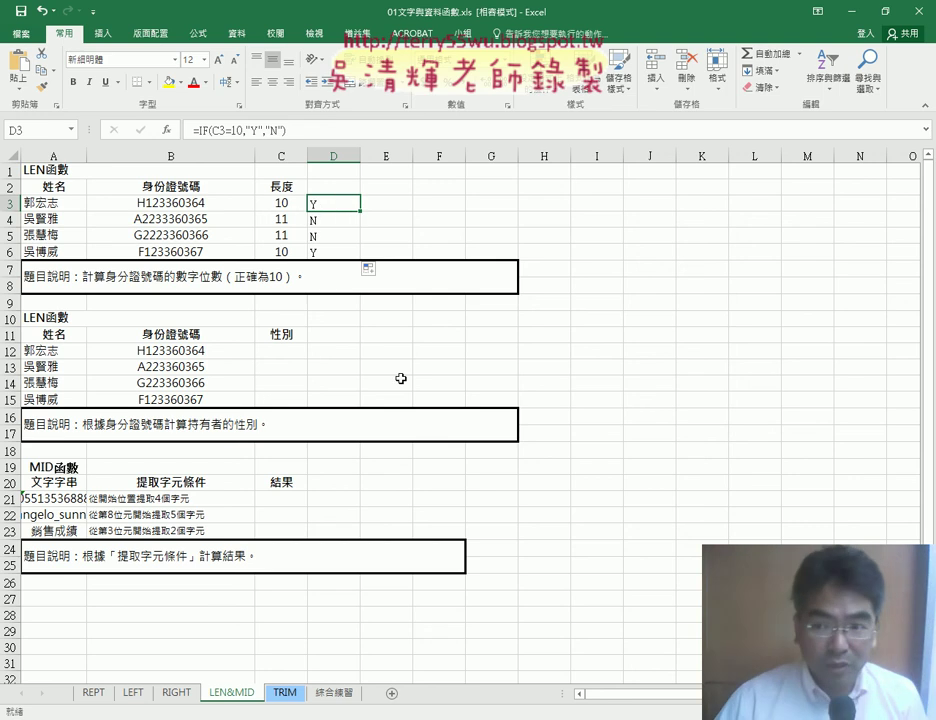
pyautogui.moveTo(46, 349); pyautogui.dragTo(288, 354)
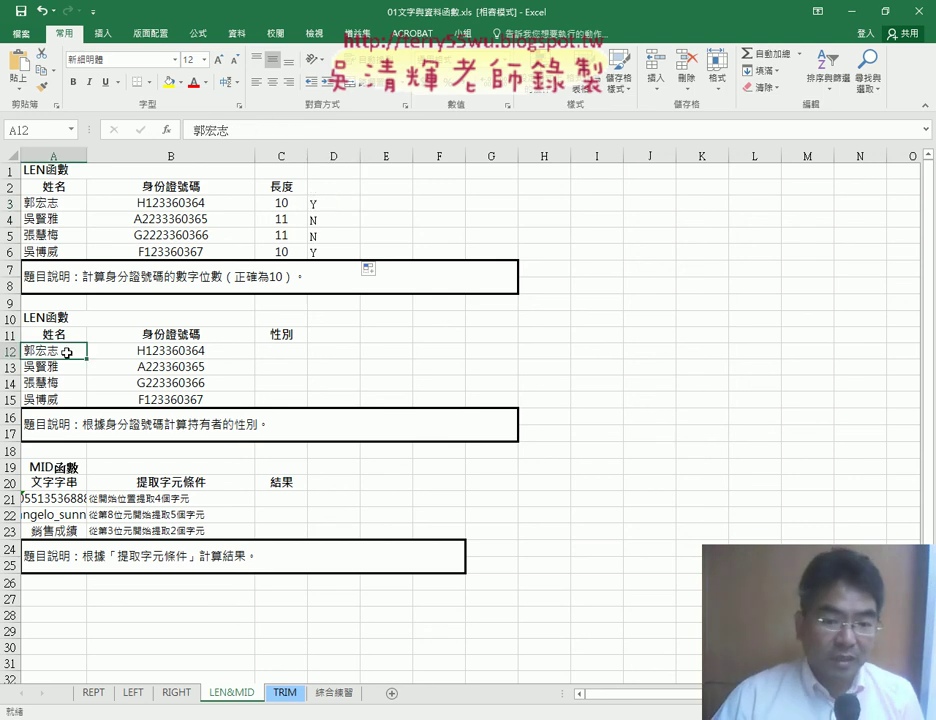
pyautogui.click(291, 353)
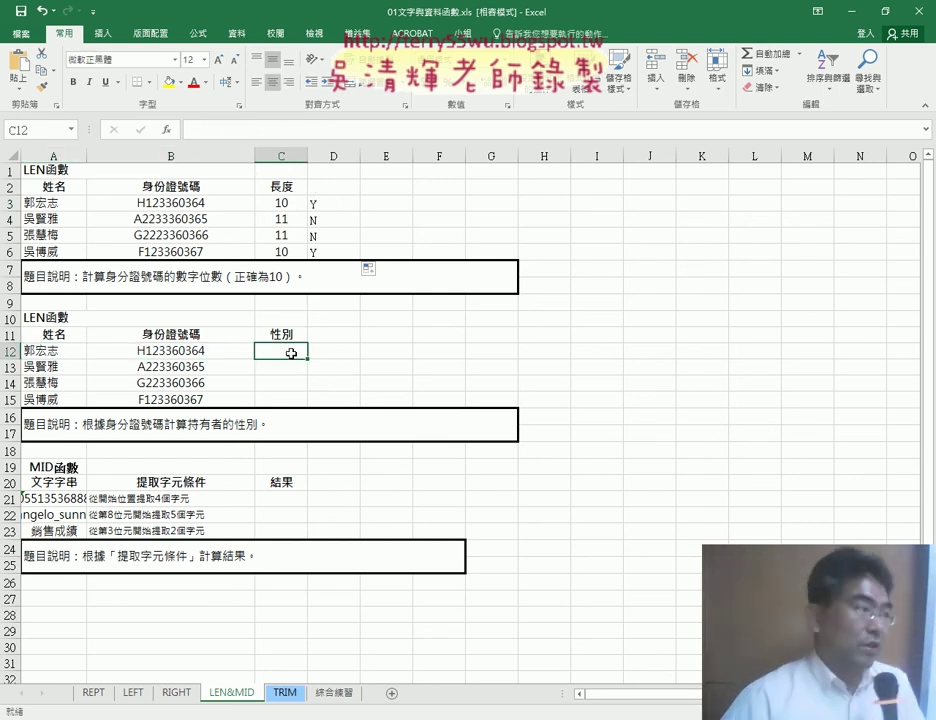
pyautogui.click(170, 352)
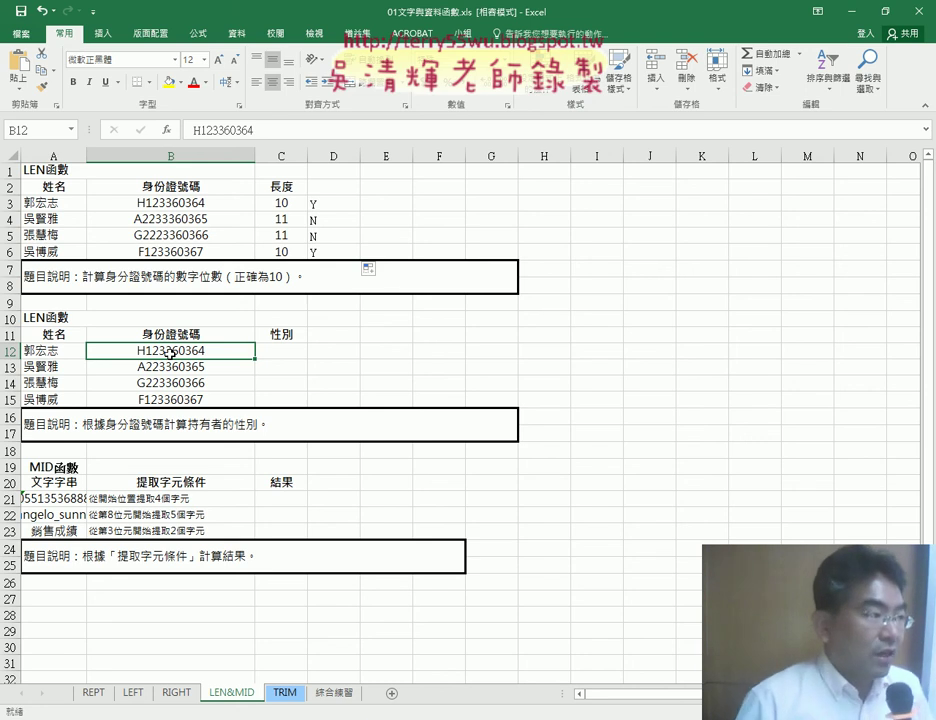
pyautogui.click(289, 351)
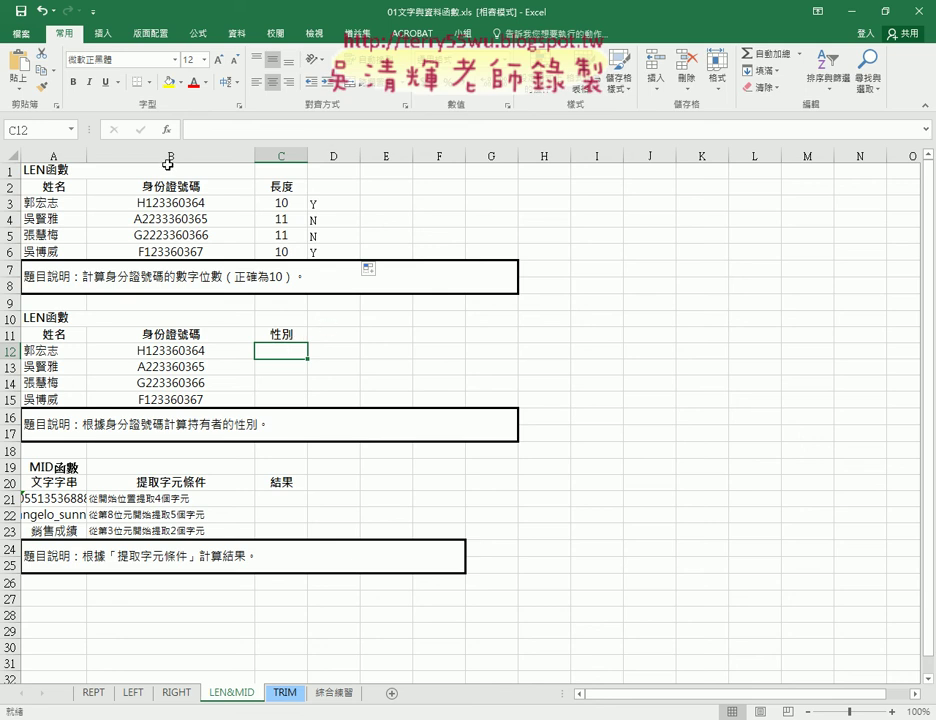
# Pick the MID function from the Text category for cell C12.
pyautogui.click(169, 130)
pyautogui.click(657, 200)
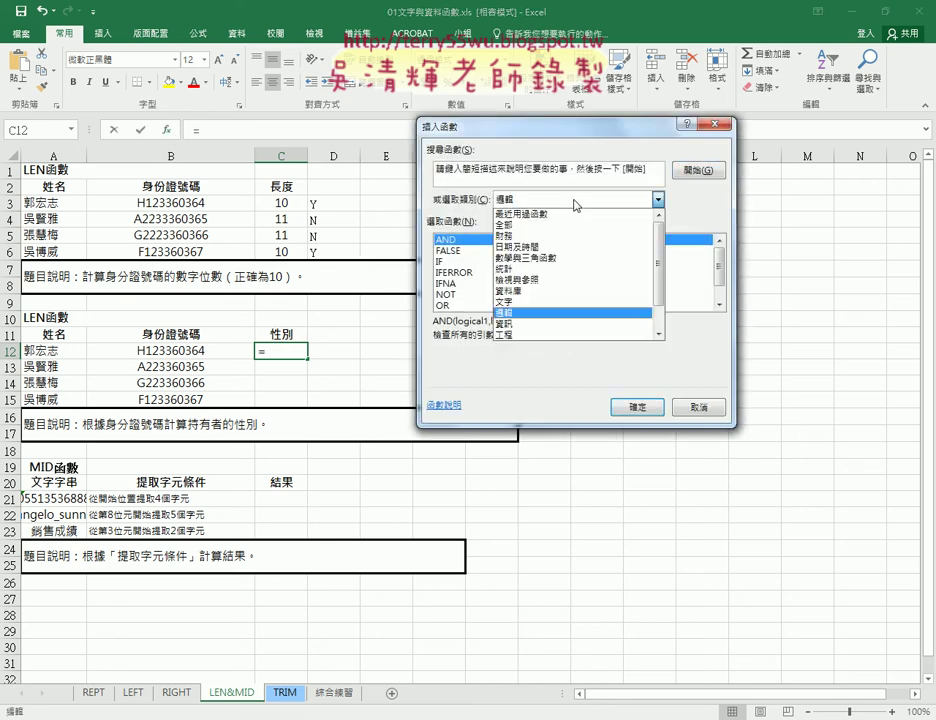
pyautogui.click(567, 301)
pyautogui.scroll(-1, 719, 306)
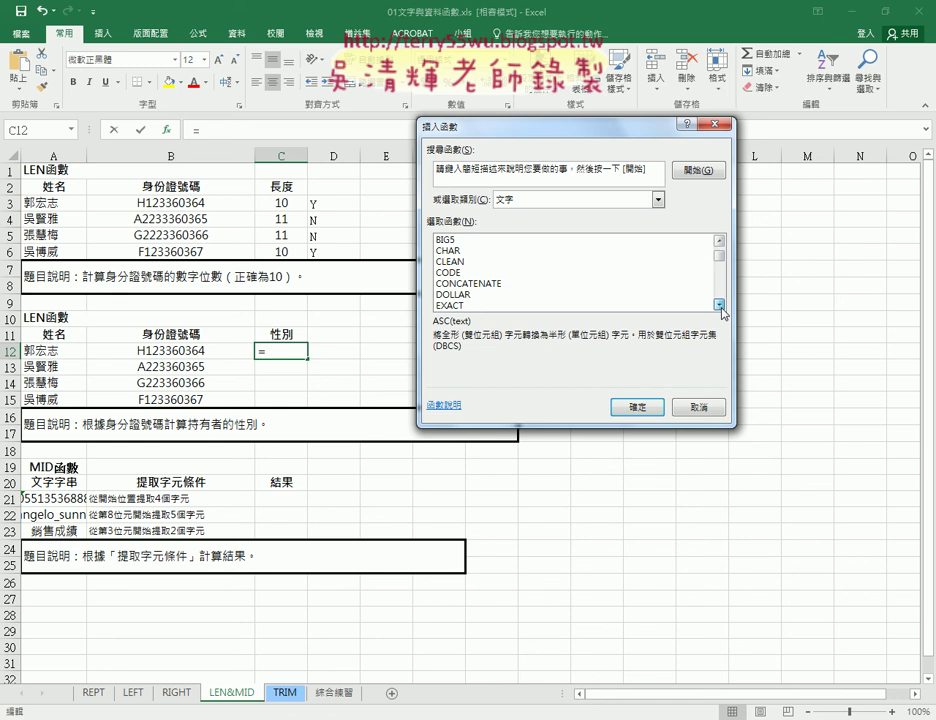
pyautogui.scroll(-1, 719, 306)
pyautogui.scroll(-1, 719, 306)
pyautogui.scroll(-1, 719, 306)
pyautogui.click(719, 306)
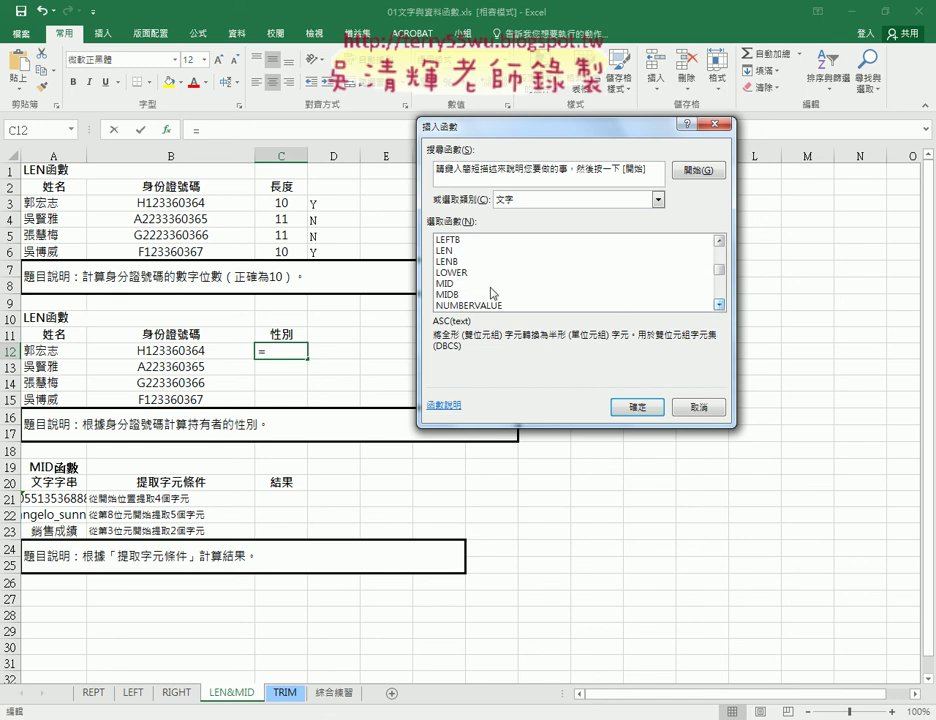
pyautogui.click(451, 285)
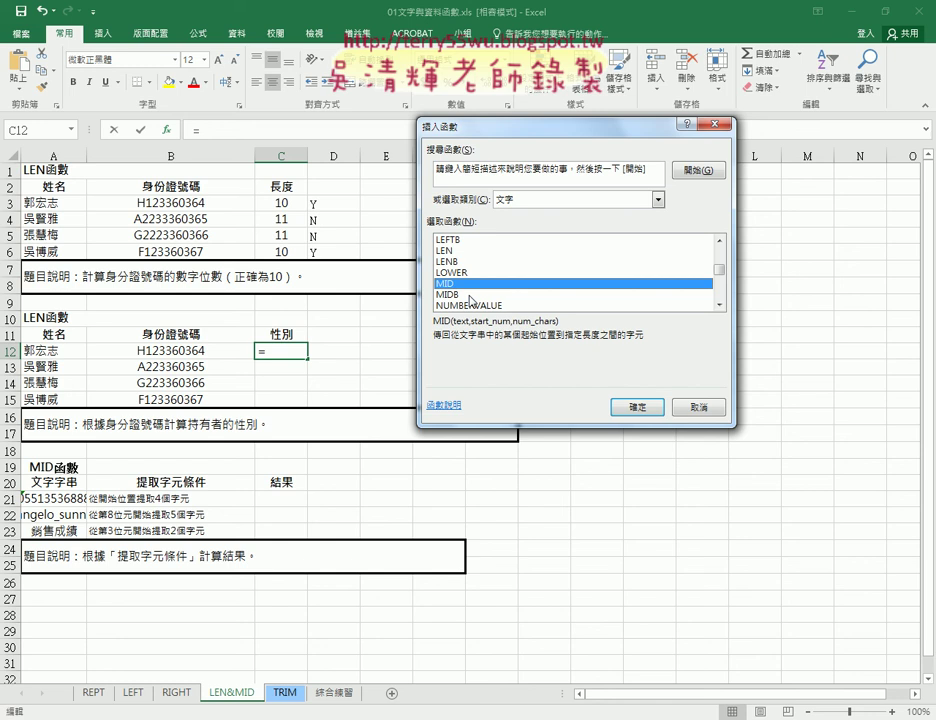
pyautogui.click(630, 405)
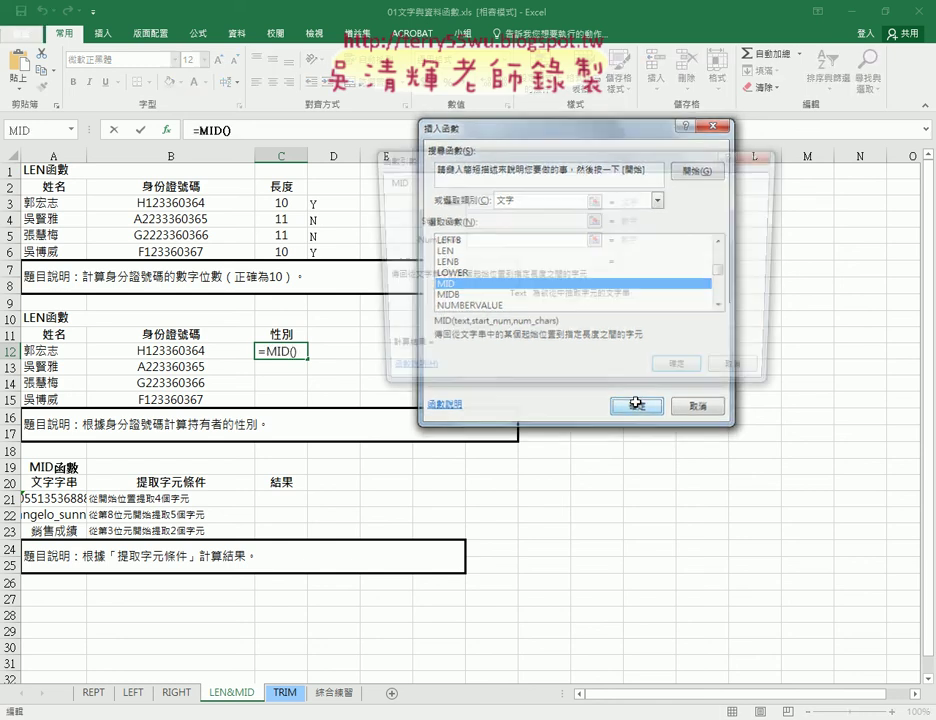
# Set MID arguments to B12, start 2, length 1 and confirm the formula.
pyautogui.click(215, 351)
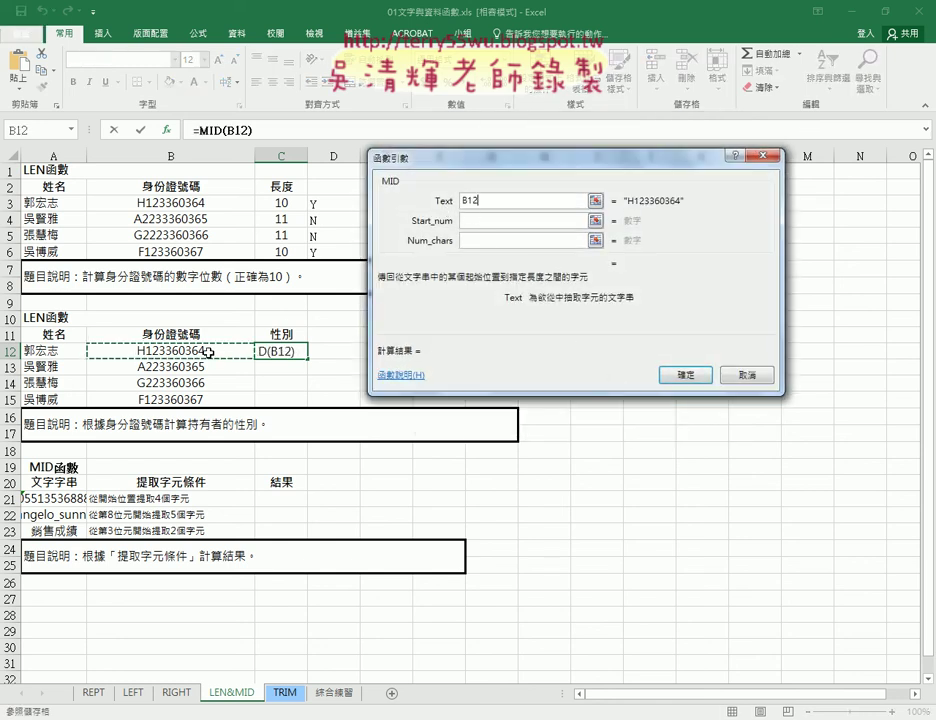
pyautogui.click(472, 221)
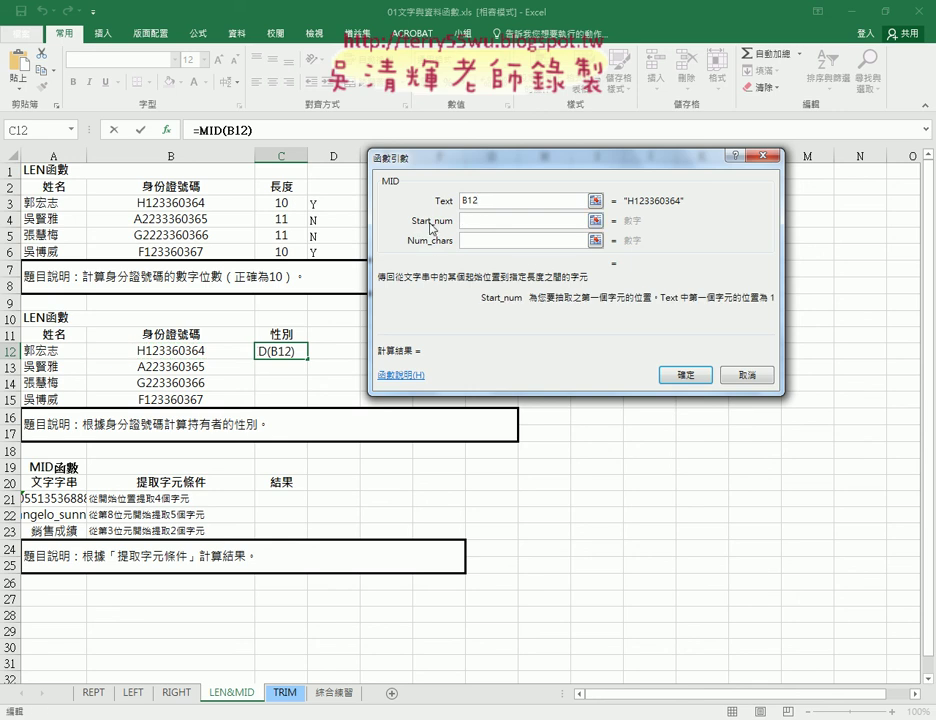
pyautogui.write('2')
pyautogui.click(474, 242)
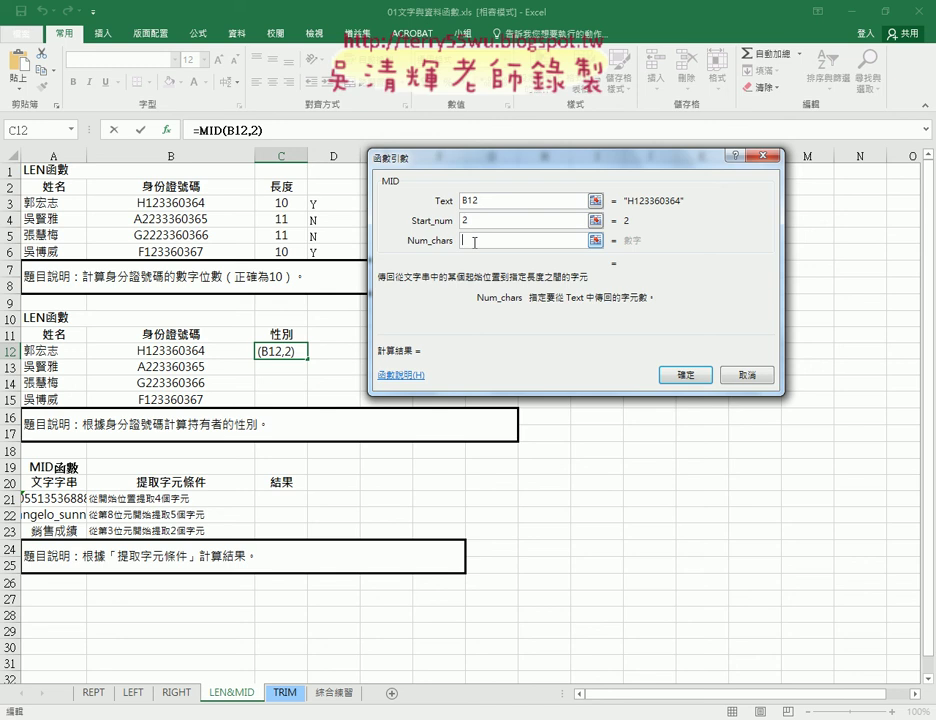
pyautogui.write('1')
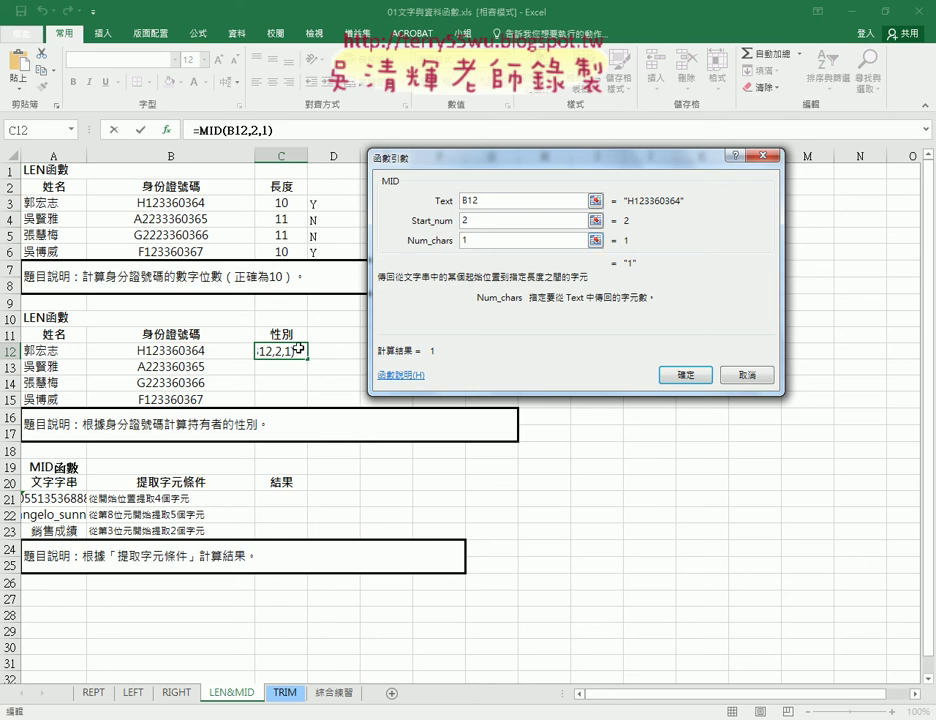
pyautogui.click(686, 376)
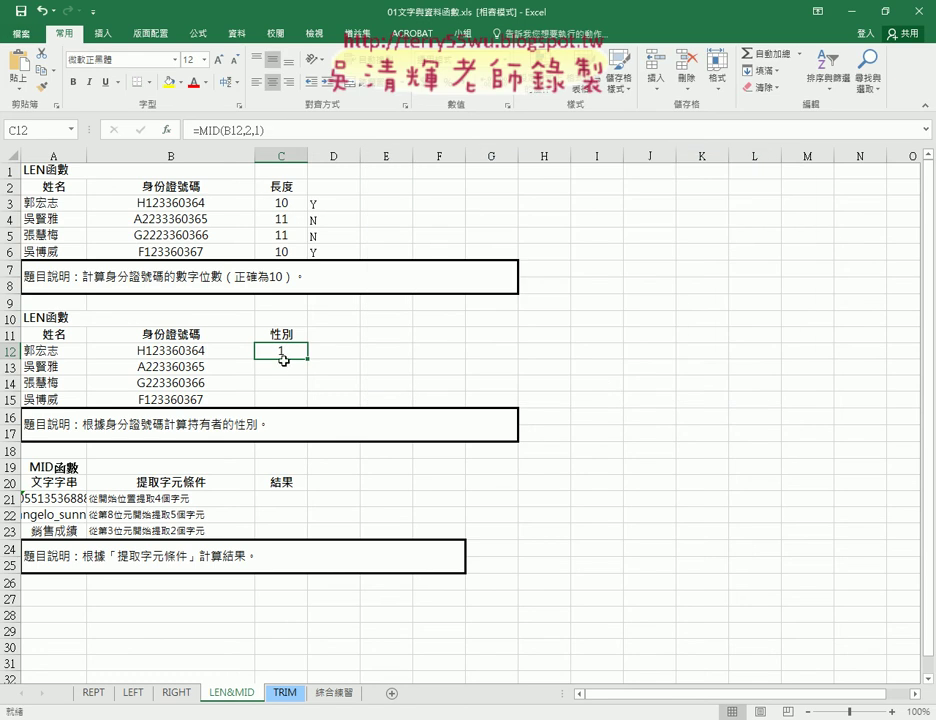
# Reopen the Function Arguments of C12's MID formula to review B12, 2, 1.
pyautogui.click(196, 131)
pyautogui.click(171, 131)
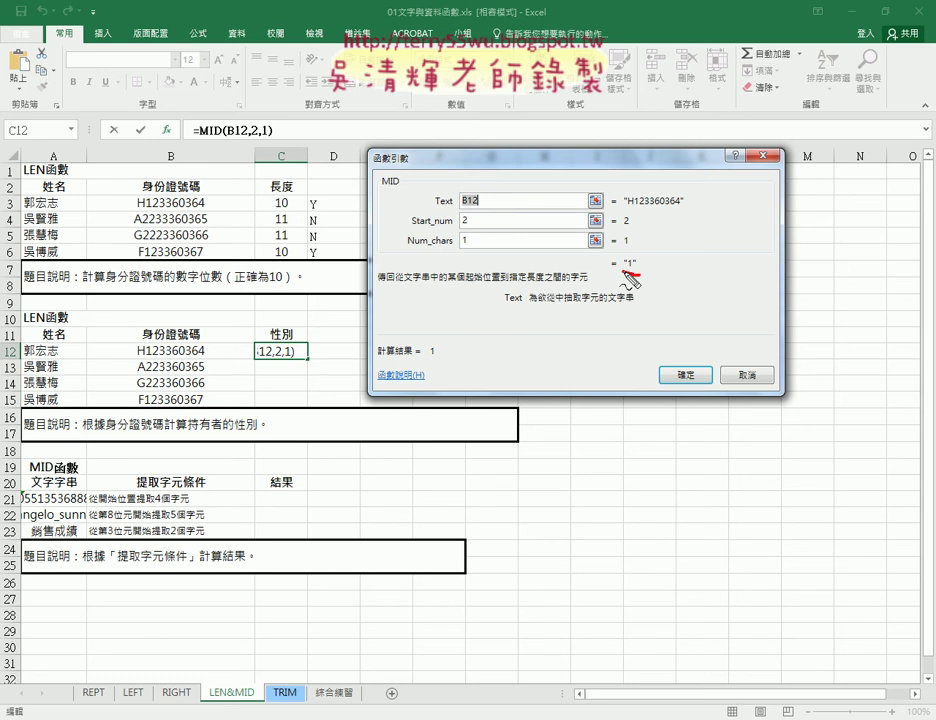
pyautogui.moveTo(645, 262)
pyautogui.mouseDown()
pyautogui.moveTo(636, 256)
pyautogui.moveTo(642, 247)
pyautogui.mouseUp()
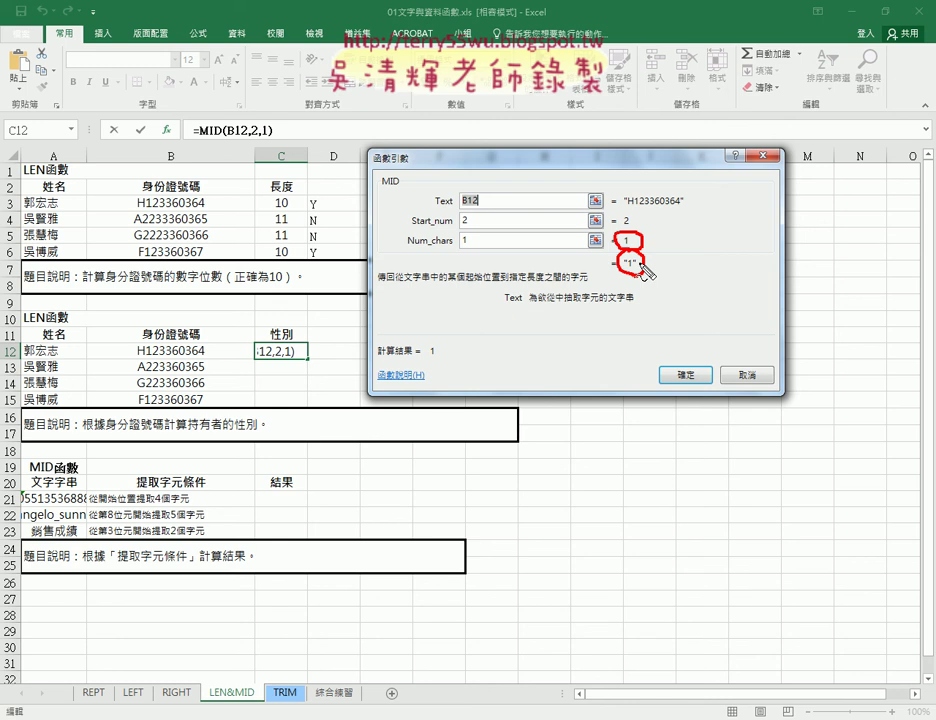
# Confirm the reviewed MID arguments, leaving C12 showing the gender digit 1.
pyautogui.click(682, 374)
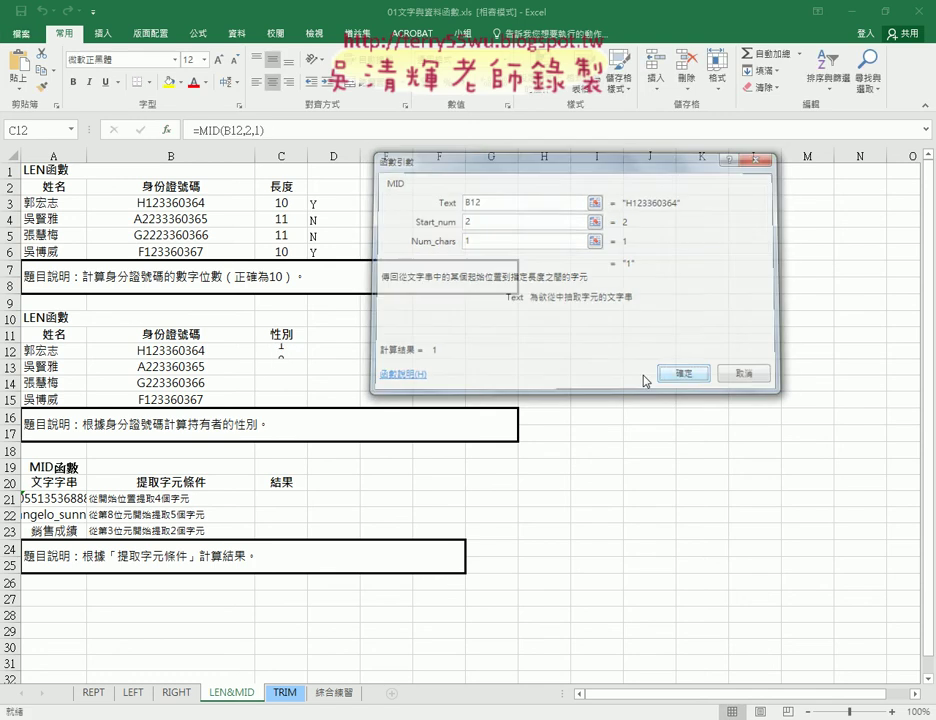